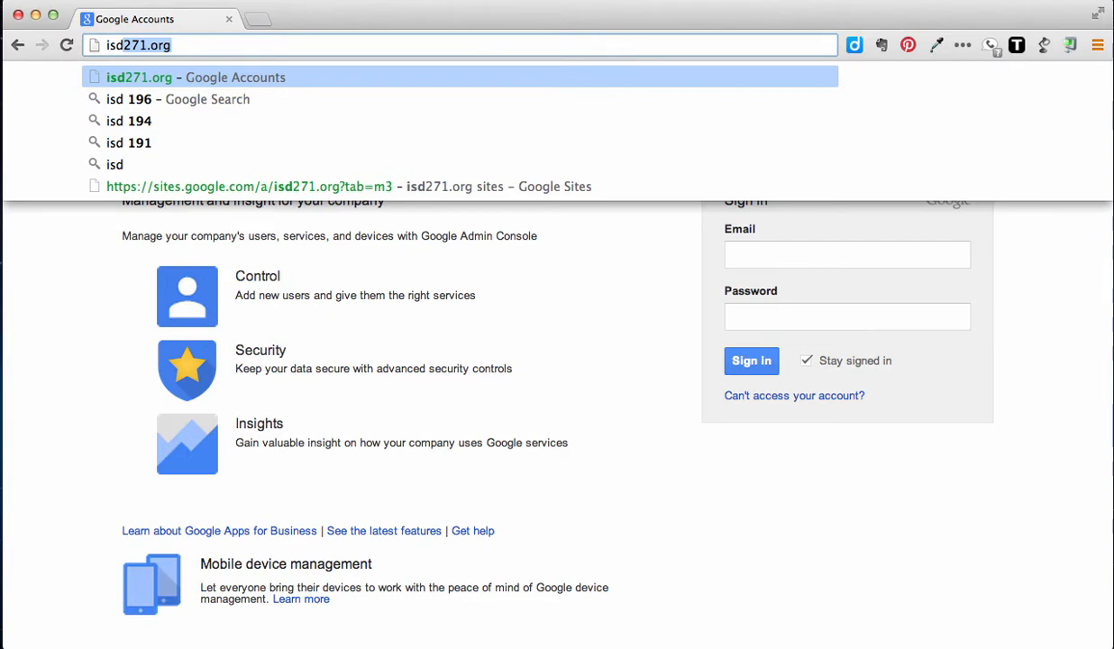
- Open isd271.org and sign in with the account email and password
text(271.org)
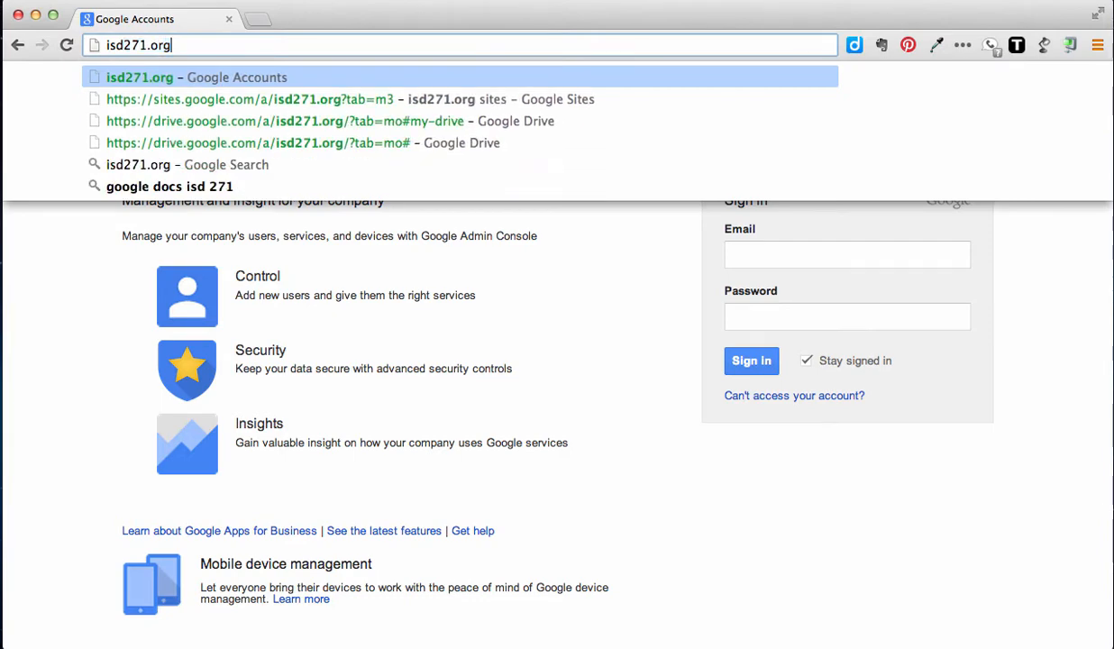
key(Return)
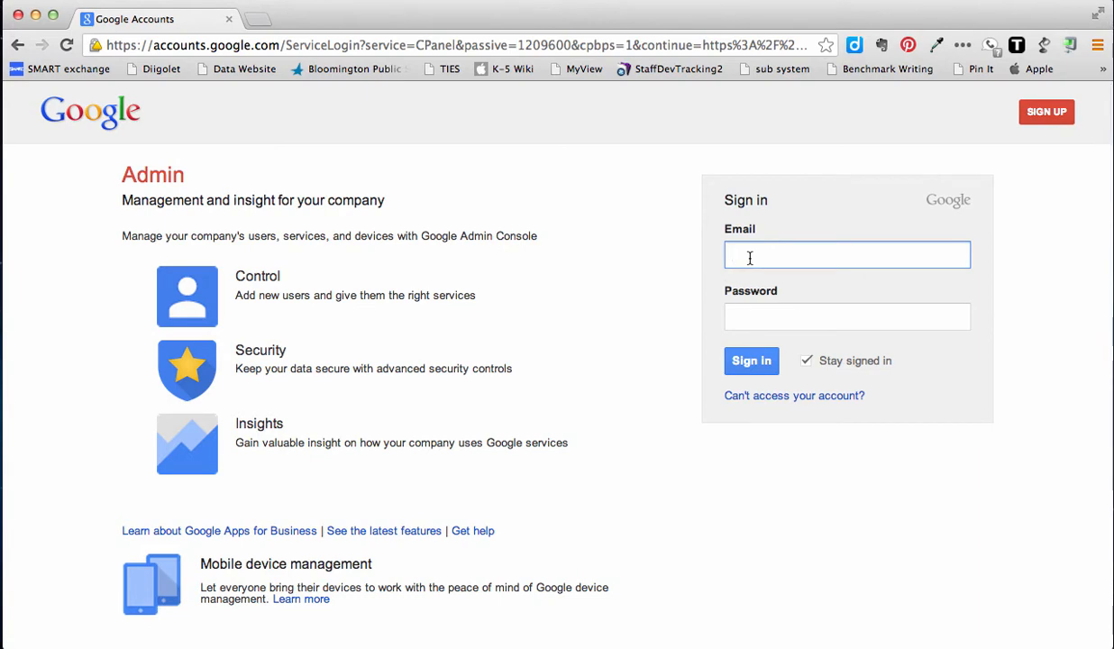
text(hsk)
key(Down)
key(Tab)
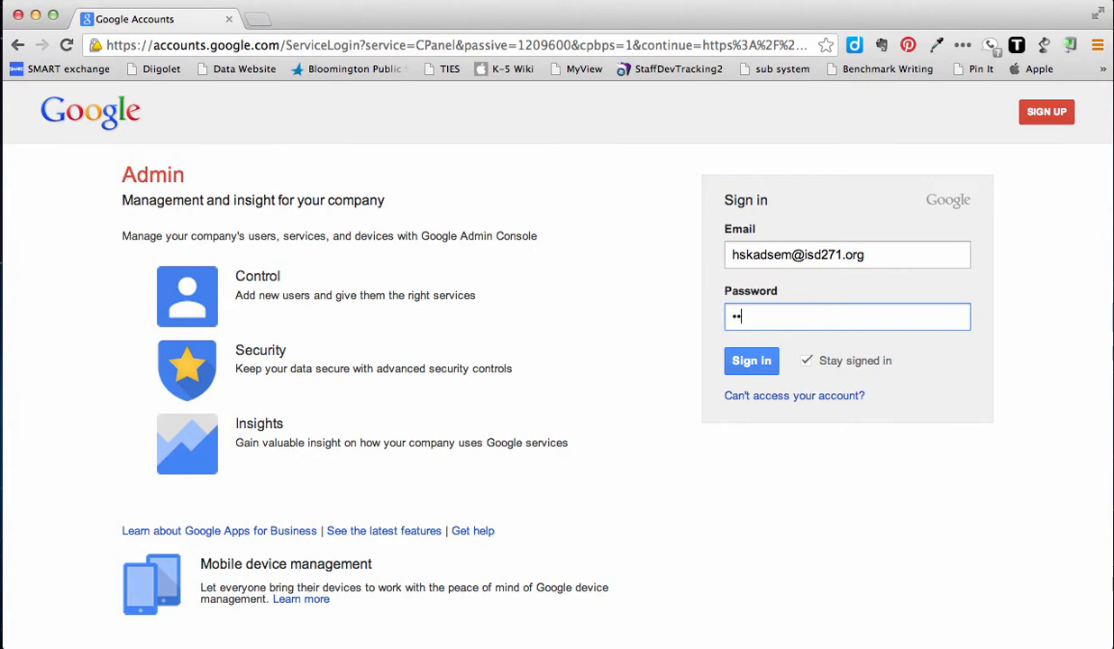
key(Return)
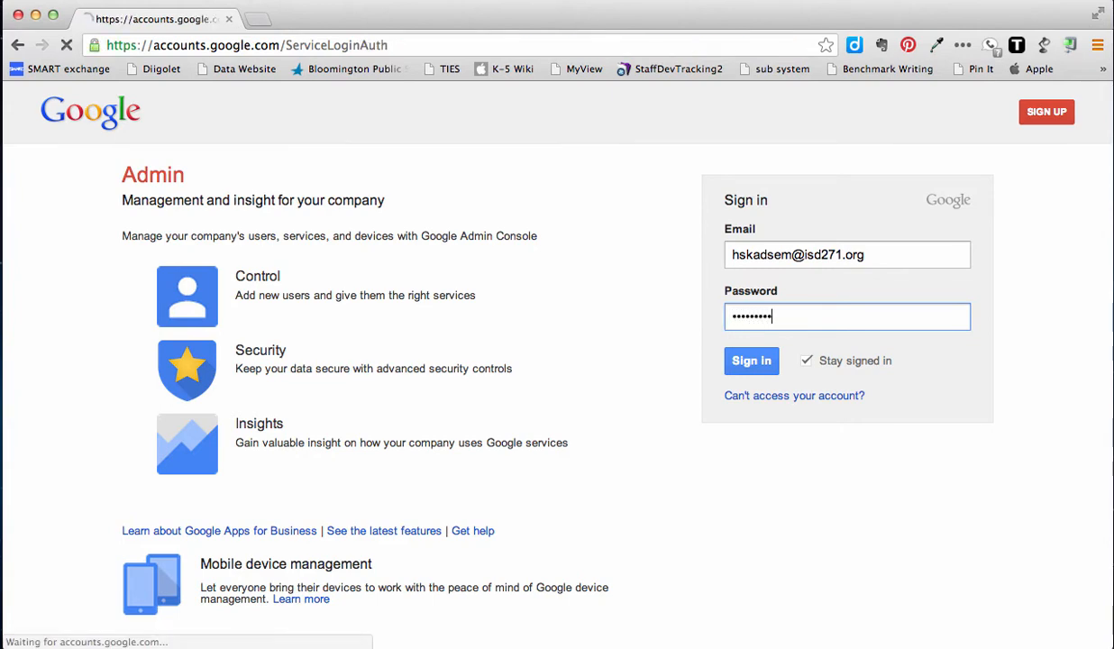
text(*)
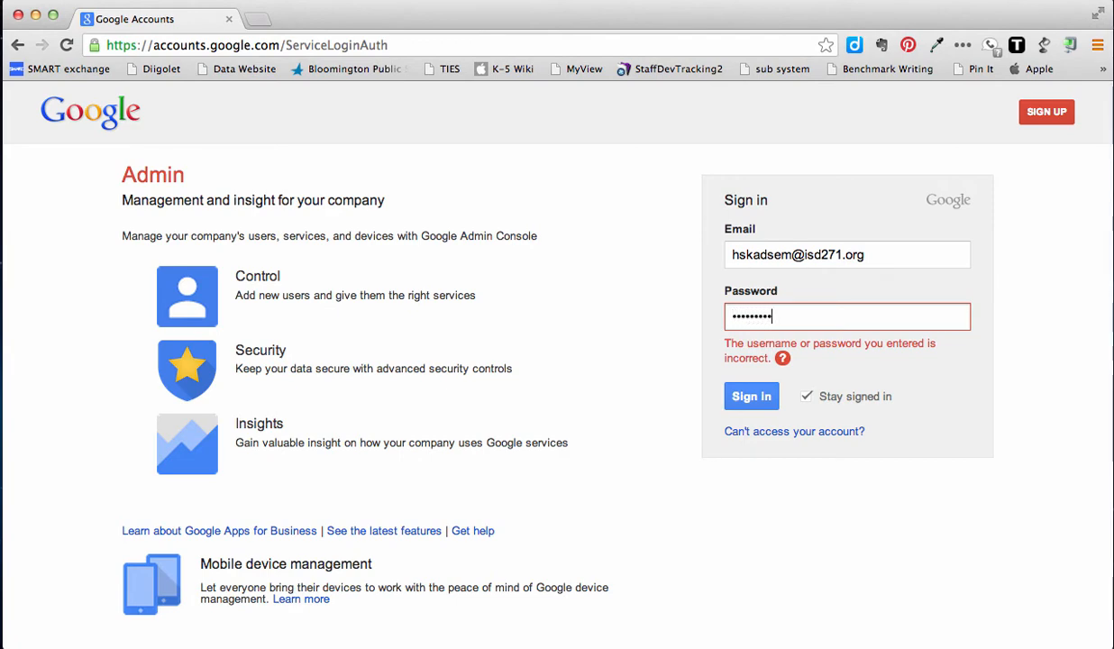
key(Return)
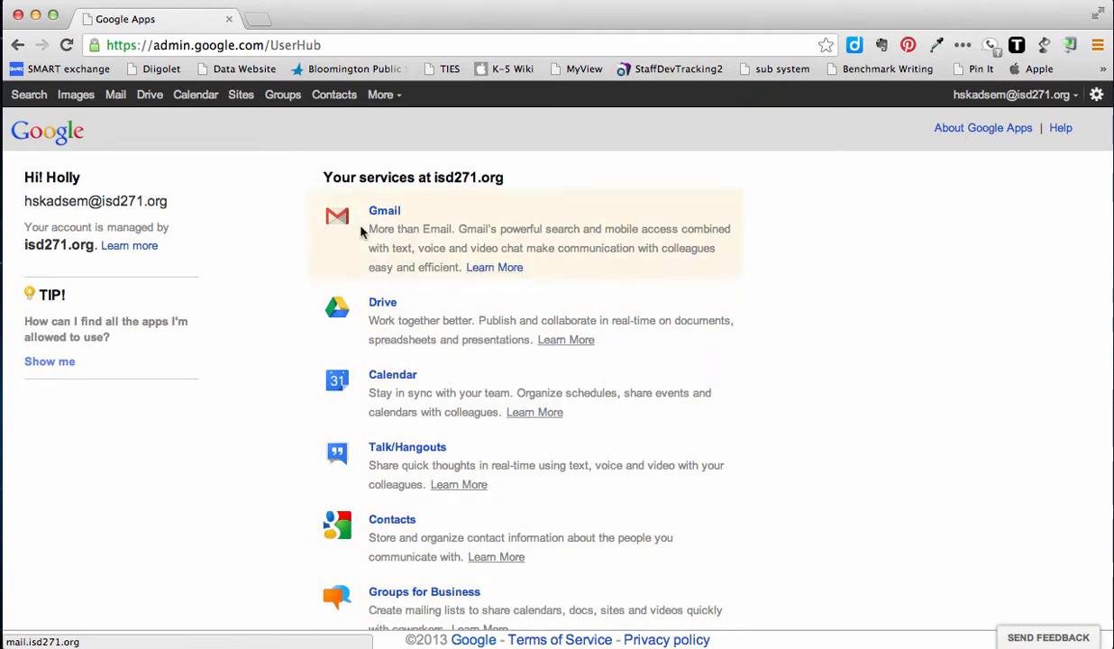
- Open Calendar from the services list and display only the 5th Grade Calendar
click(389, 385)
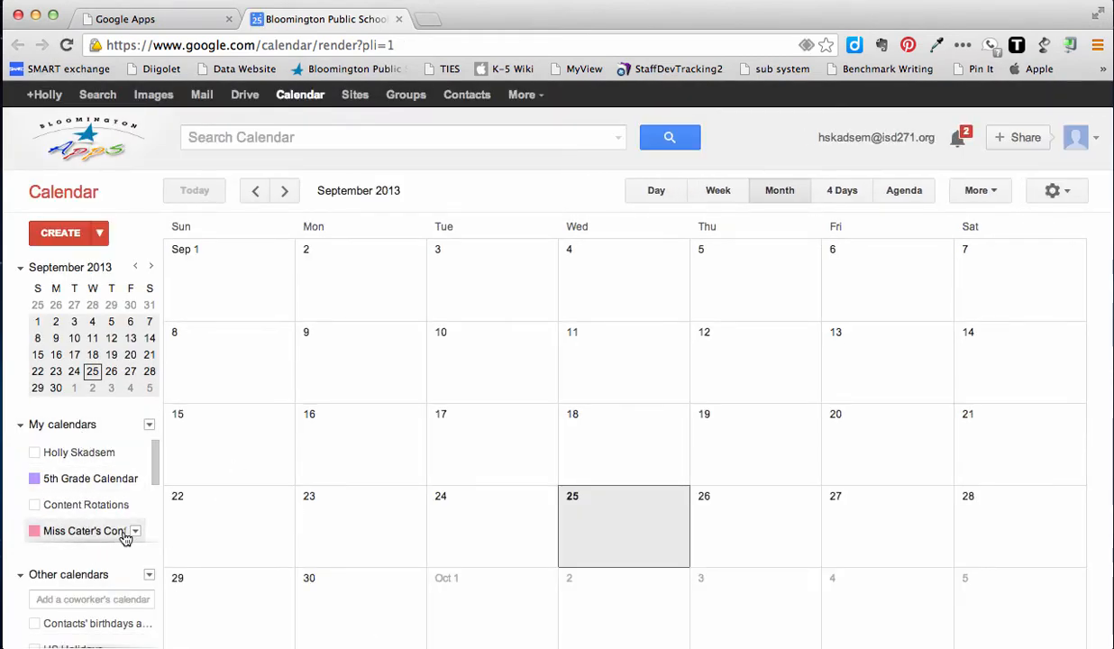
click(135, 480)
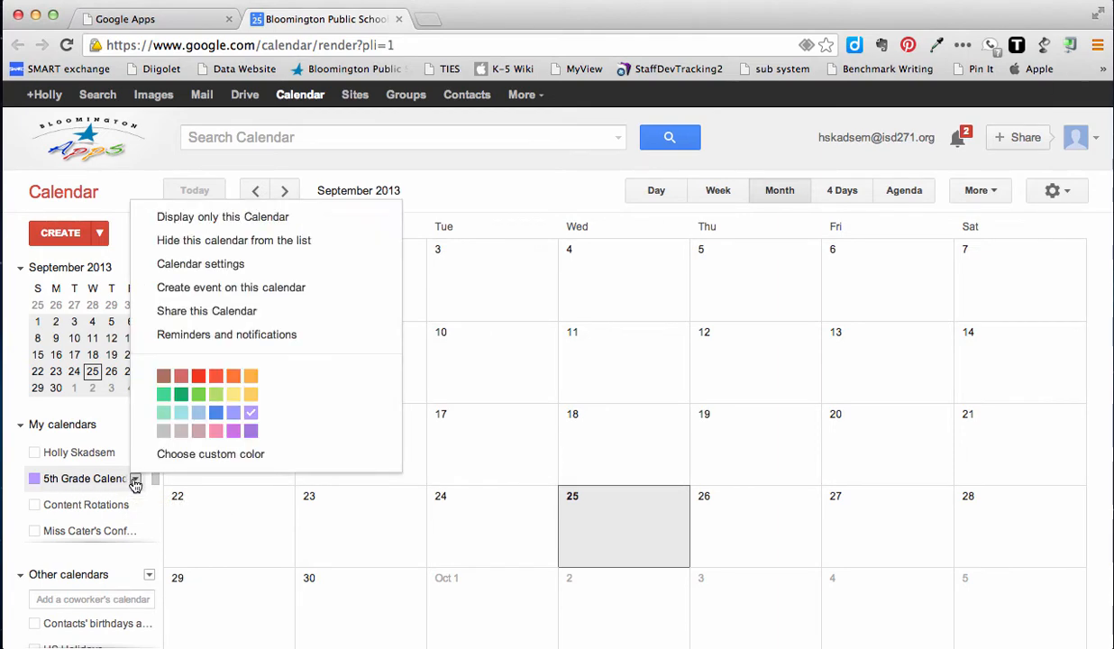
click(154, 222)
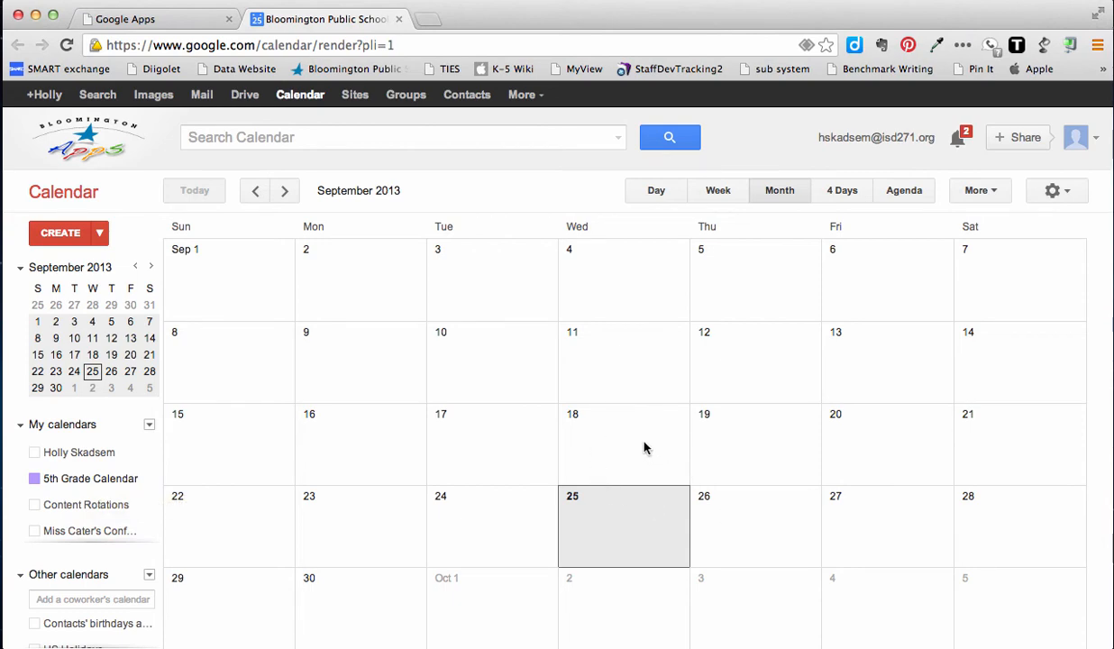
- Create the event "Math: Study Link 1.2" on Wednesday, September 25 in the 5th Grade Calendar
click(606, 521)
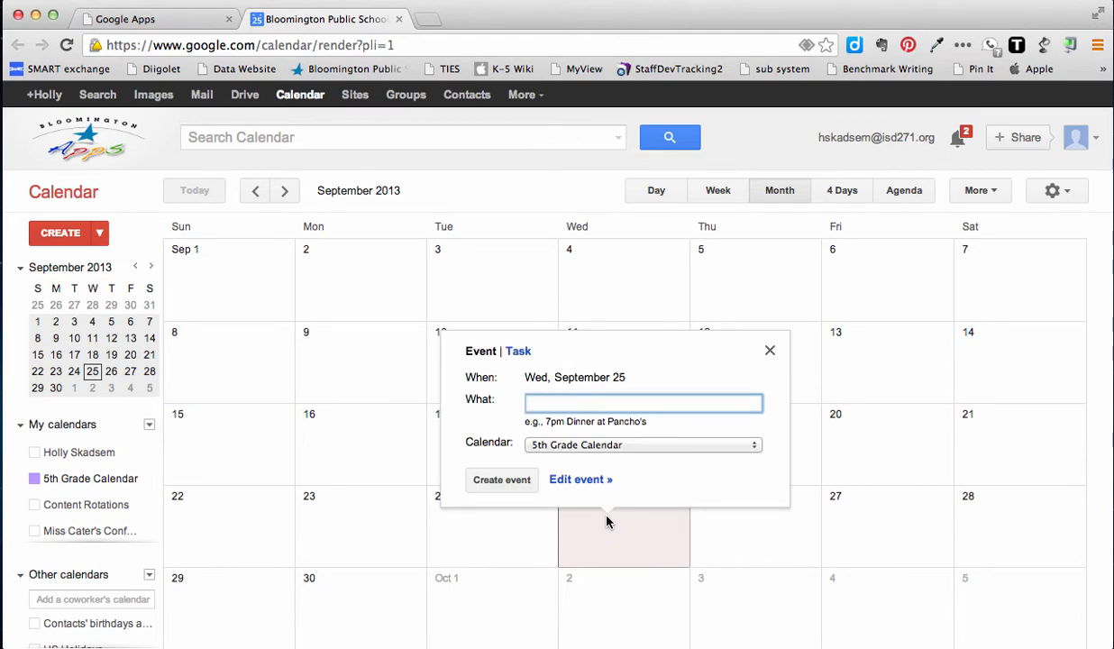
text(Math: St)
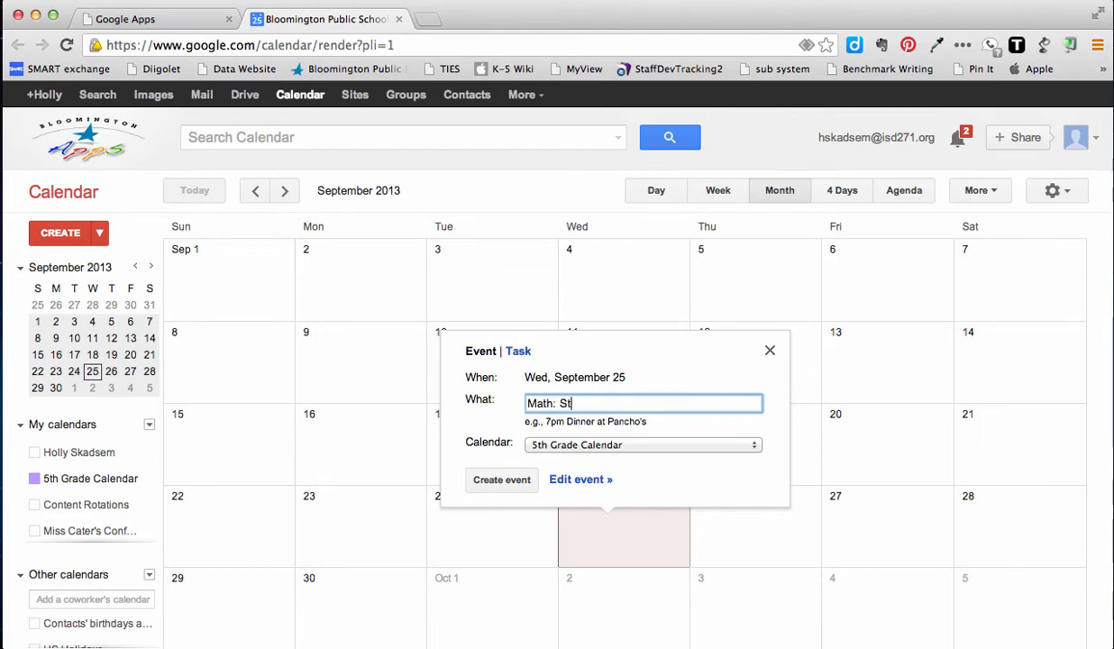
text(udy Link 1.12)
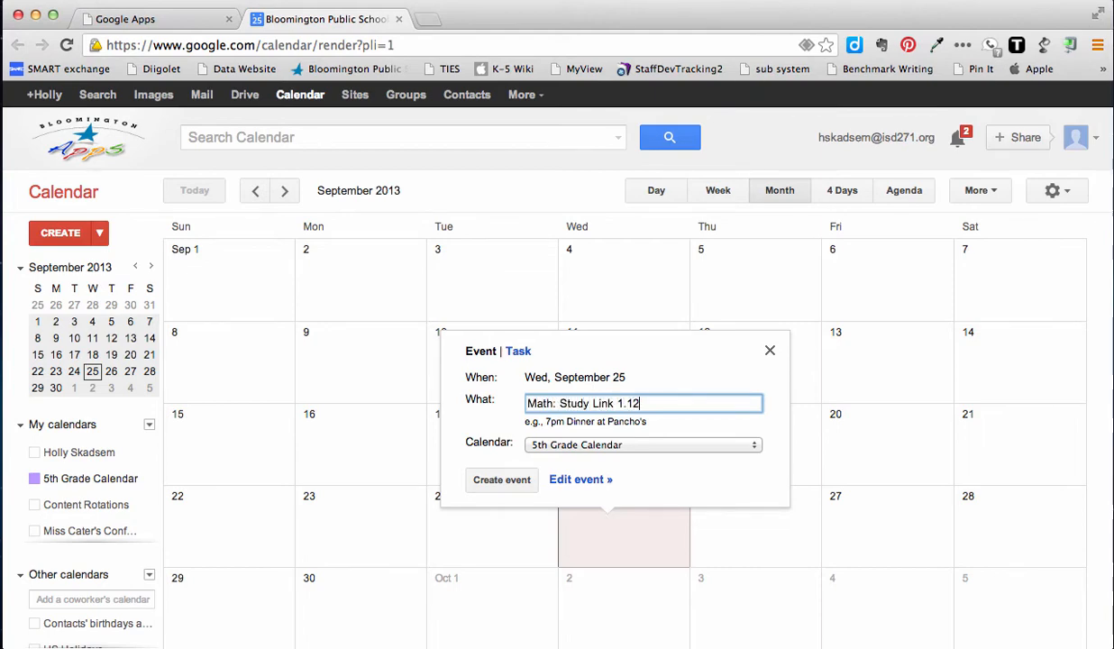
text(2)
click(502, 479)
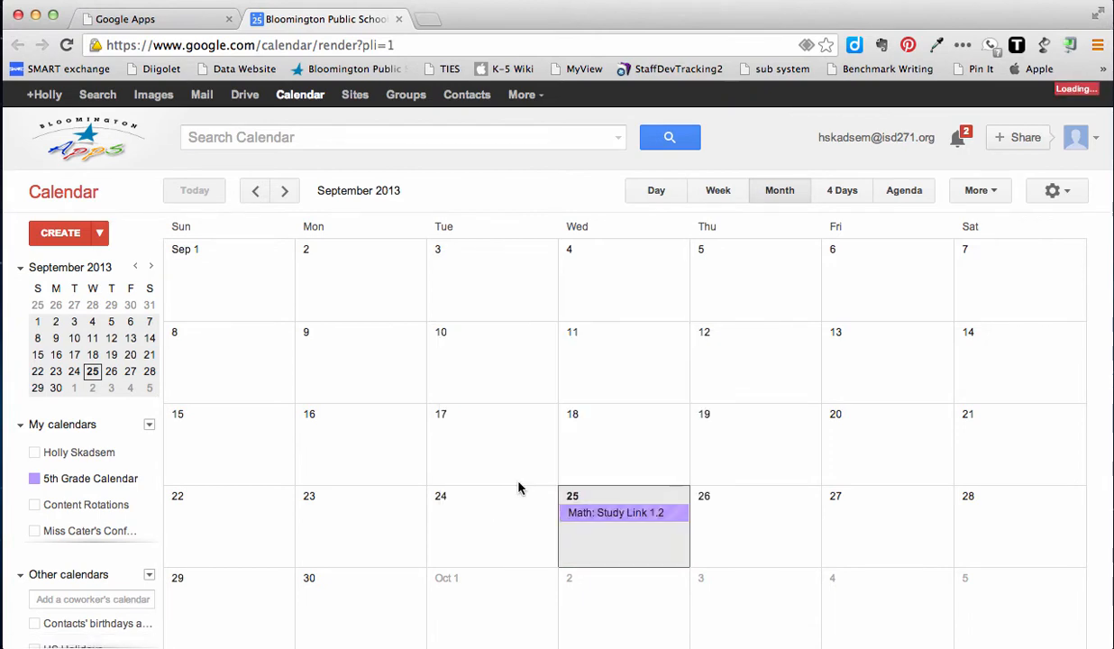
- Add the description "Please do 5 minutes of fact practice." to the Math: Study Link 1.2 event and save it
click(667, 513)
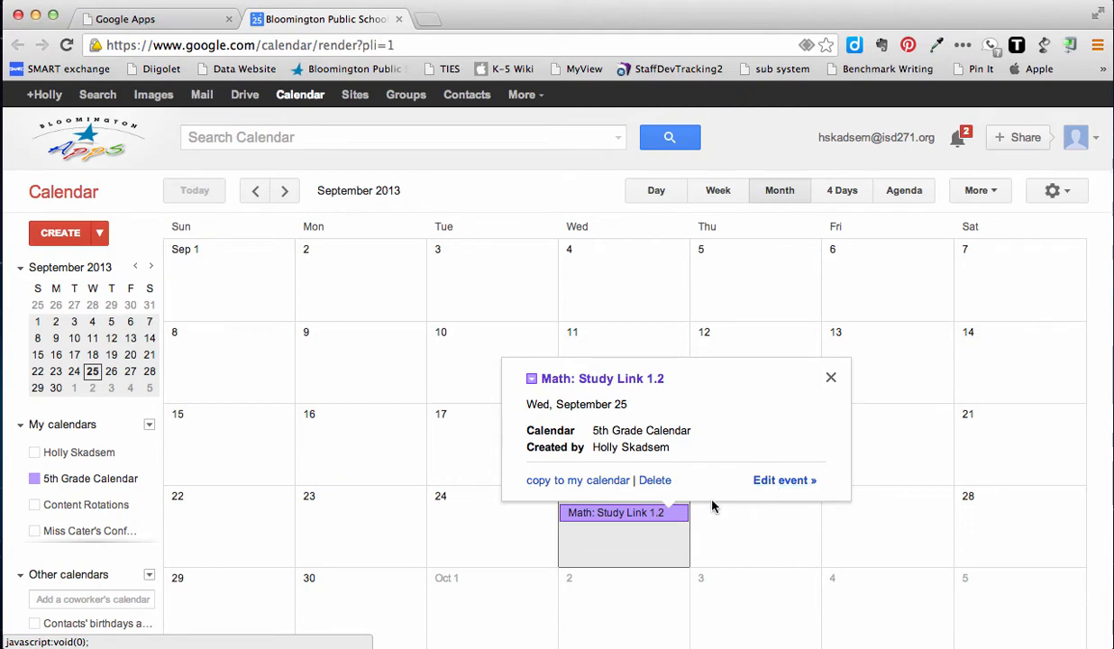
click(653, 514)
click(653, 514)
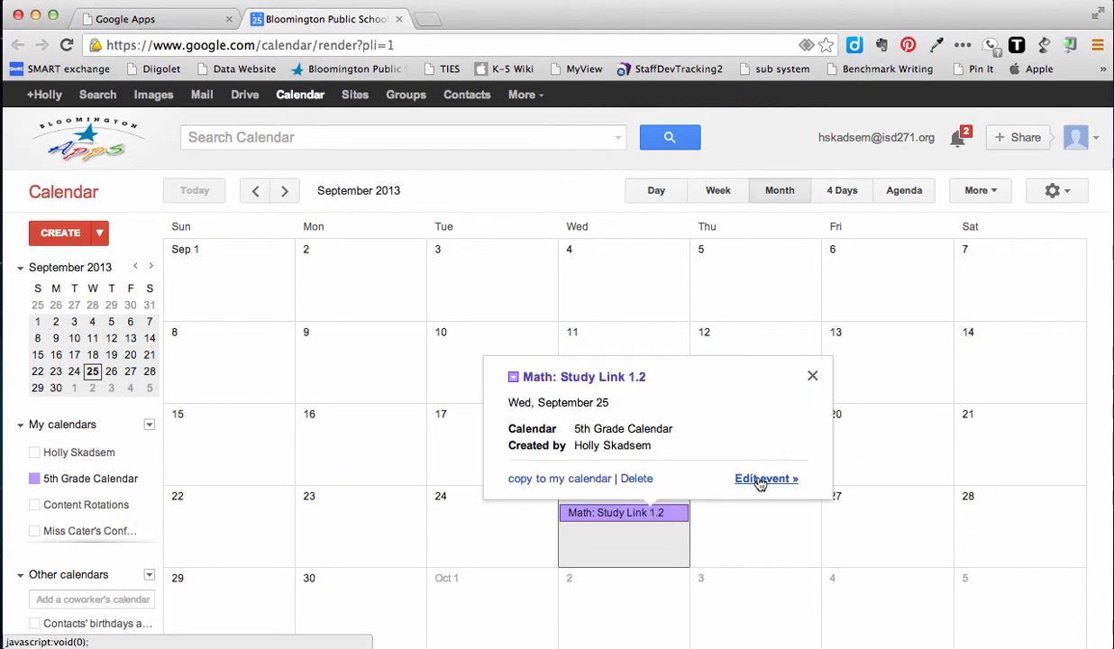
click(752, 478)
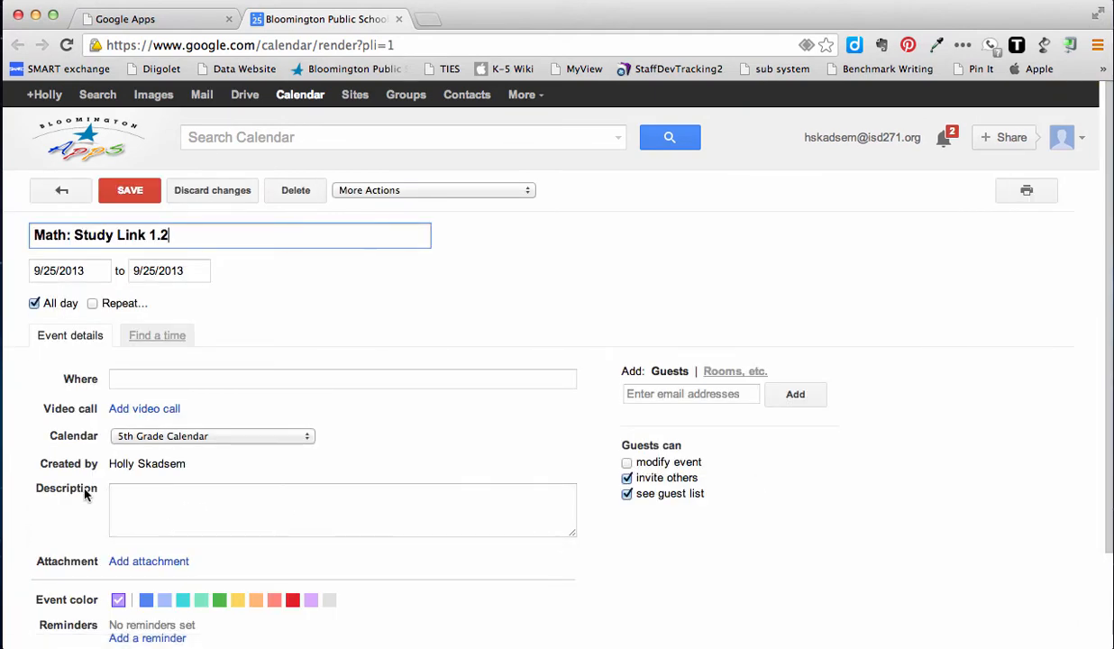
click(154, 496)
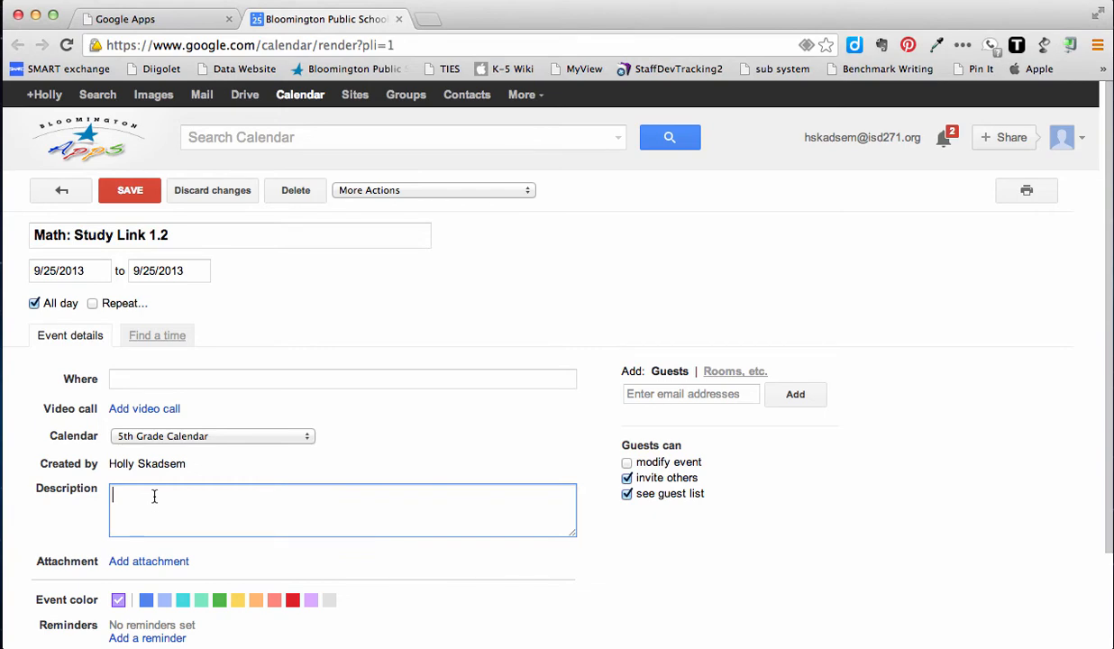
text(Please do 5 minutes of fact practice.)
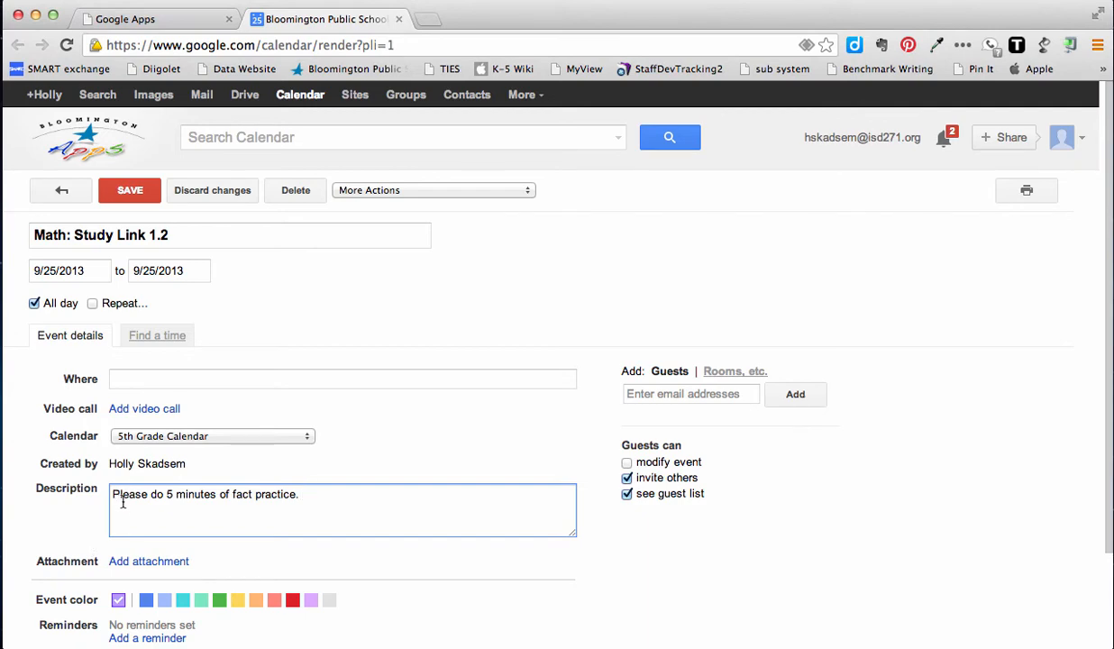
click(129, 192)
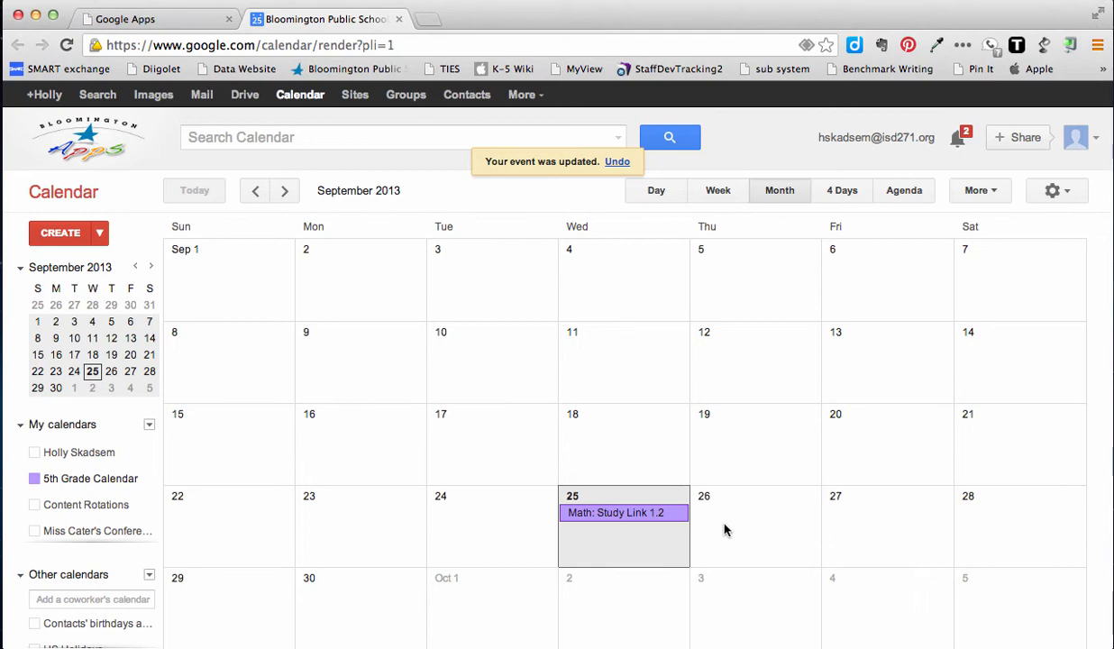
- Start an event titled "Read" on September 25 in the 5th Grade Calendar and open its full details
click(616, 540)
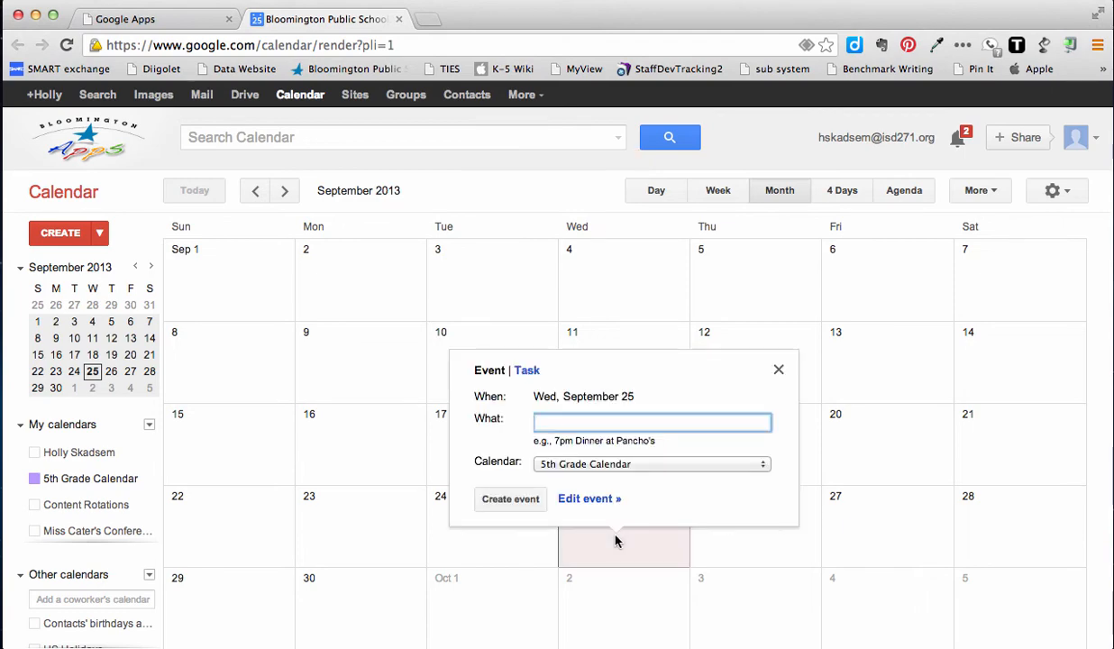
text(Read 30 minutes)
click(590, 499)
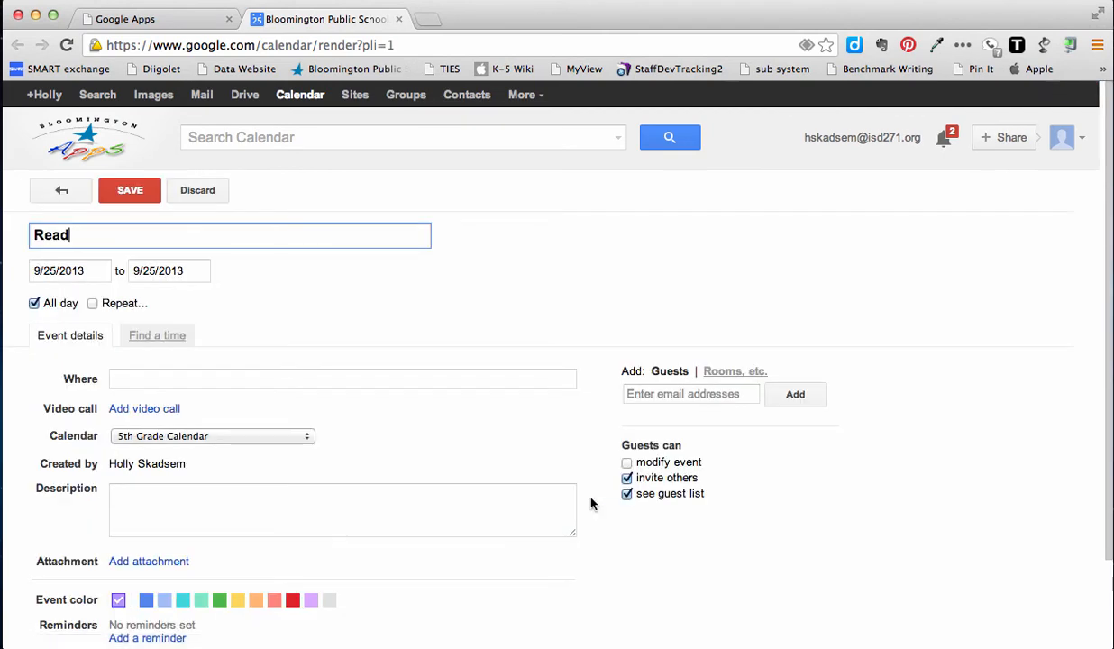
- Make the Read event repeat weekly on all seven days, Sunday through Saturday
click(93, 304)
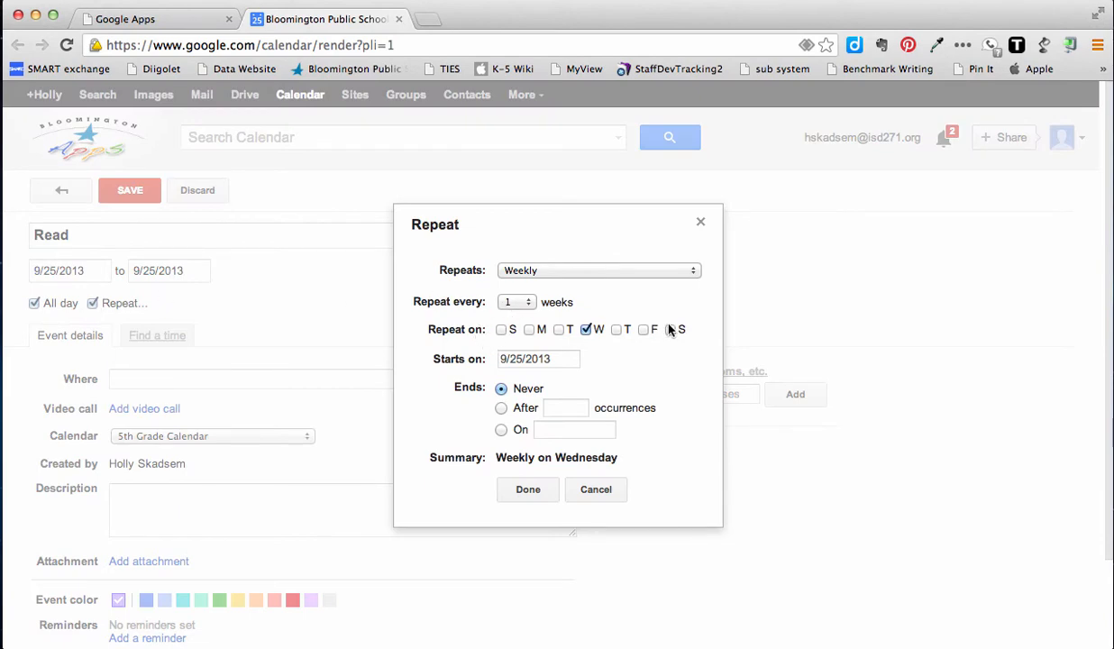
click(501, 329)
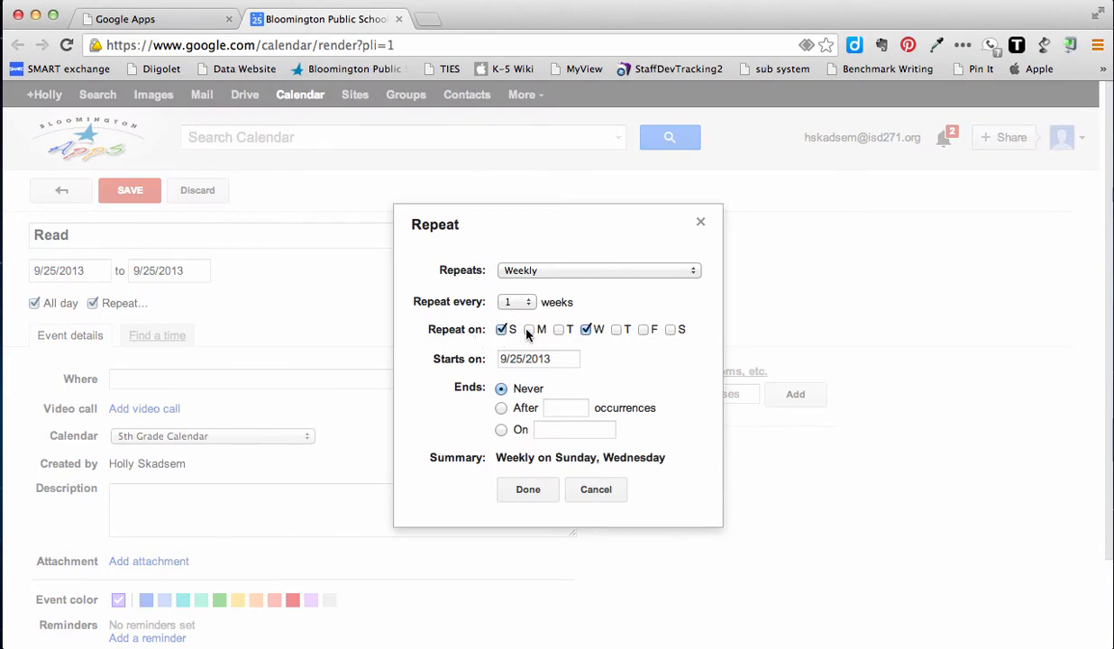
click(529, 330)
click(558, 329)
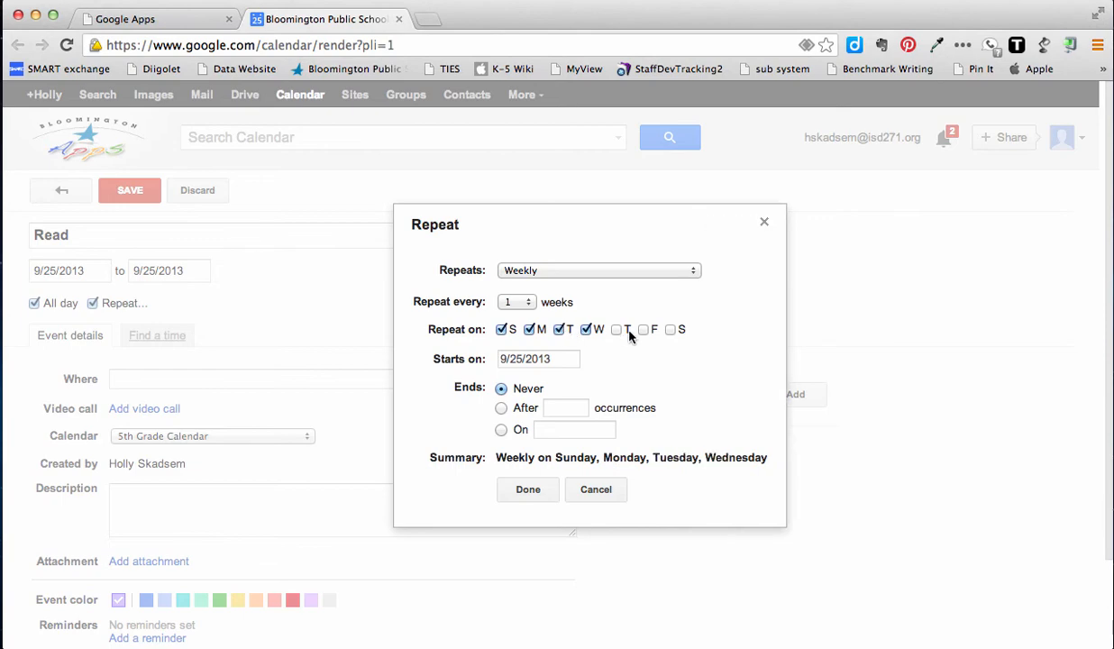
click(616, 329)
click(643, 330)
click(671, 330)
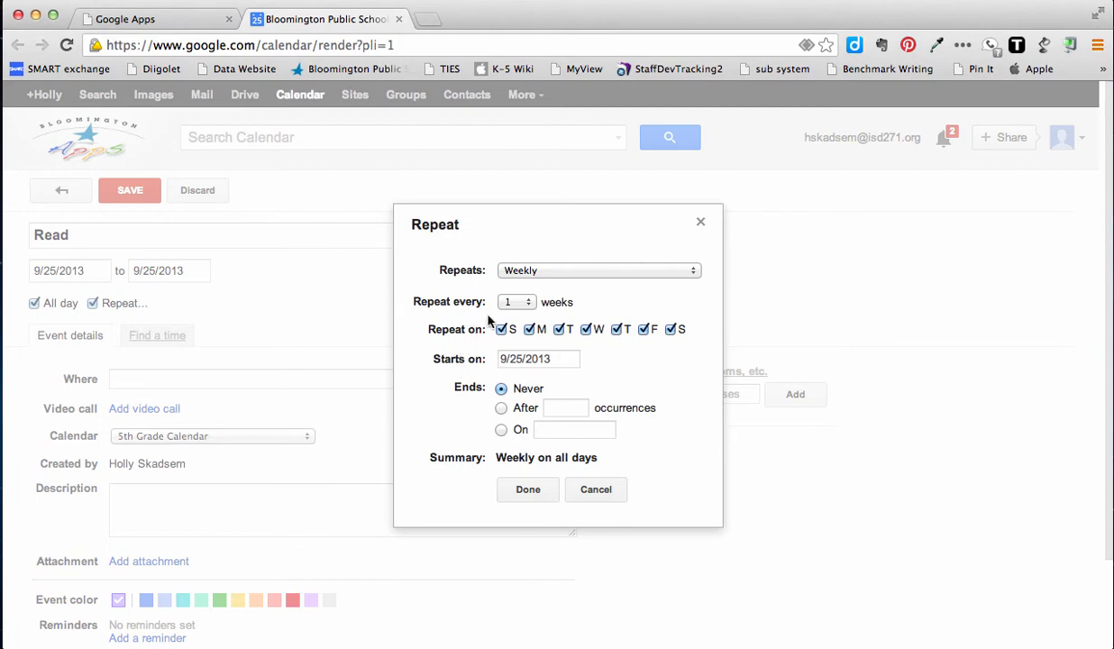
- Set the Read event's repetition to never end and save the event
click(500, 431)
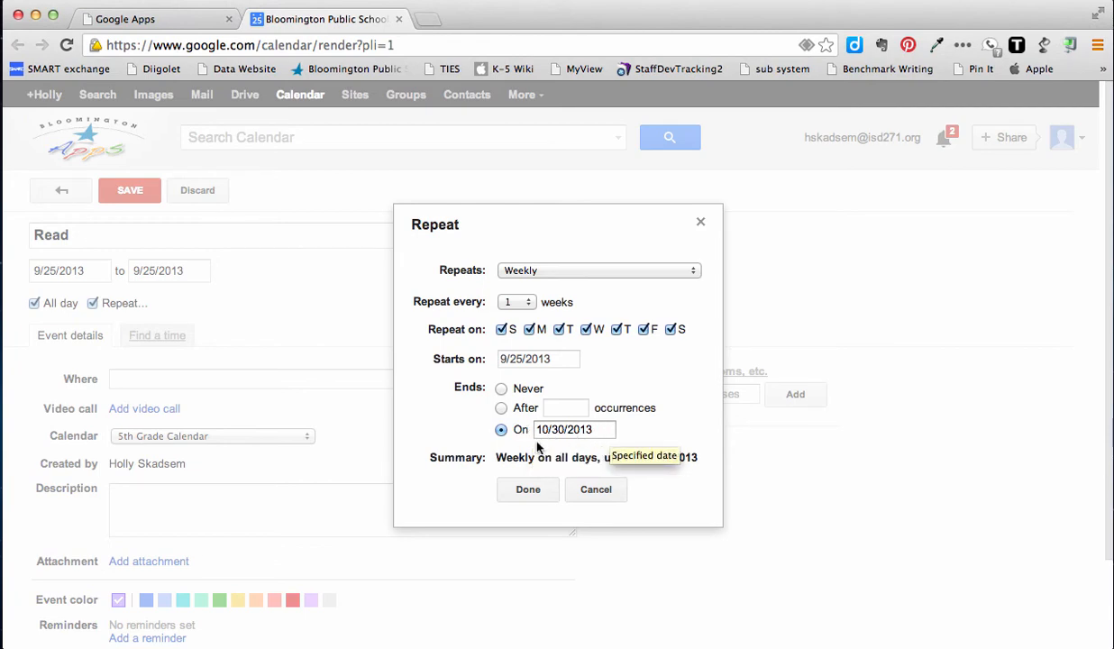
click(501, 389)
click(528, 489)
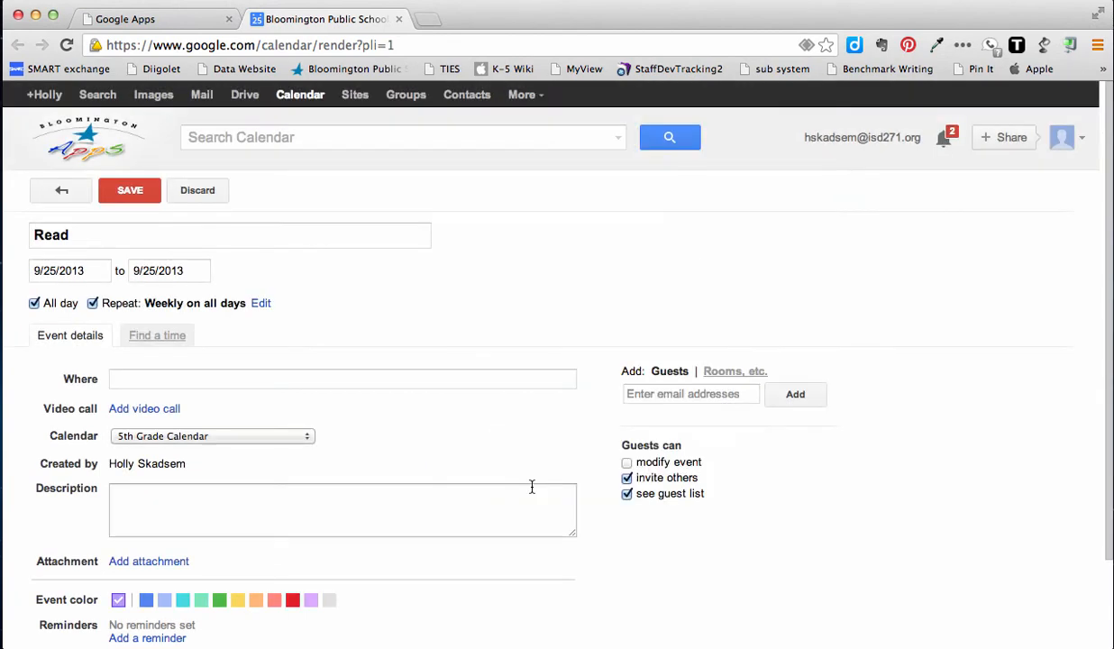
click(129, 191)
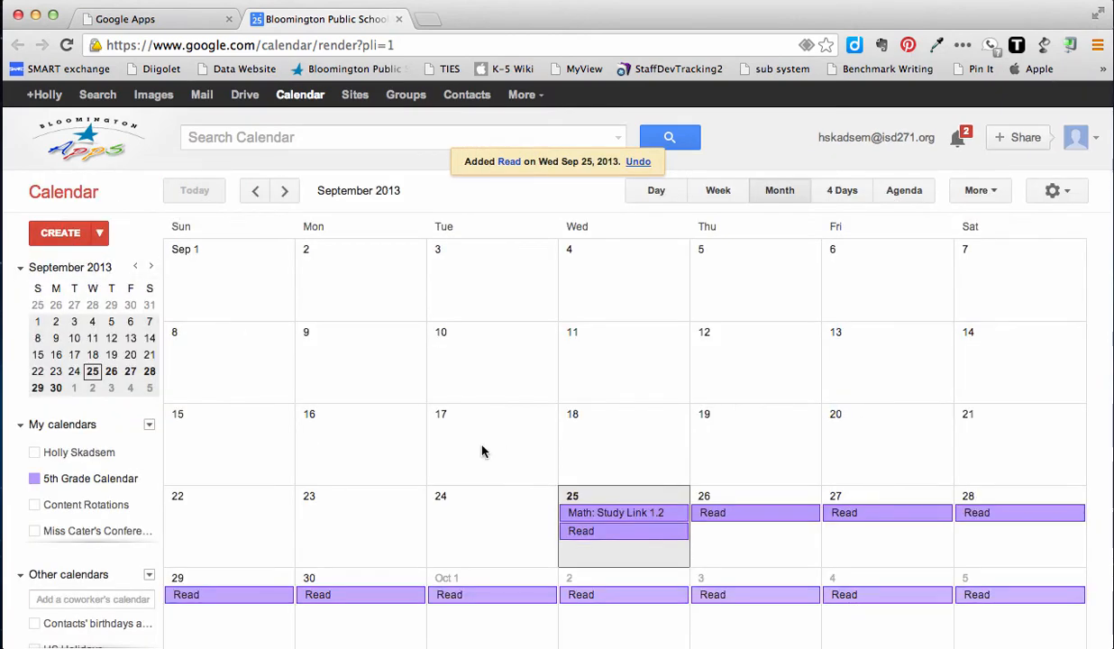
- Look ahead to November 2013 to check the repeating Read event, and return to September
click(284, 194)
click(283, 197)
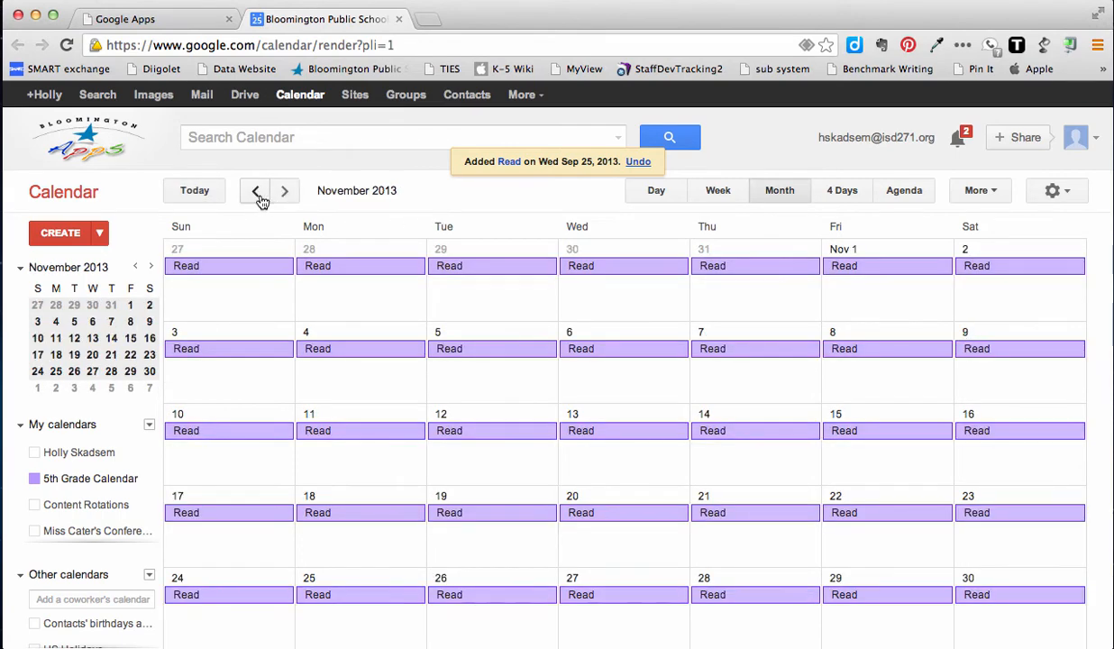
click(257, 196)
click(259, 197)
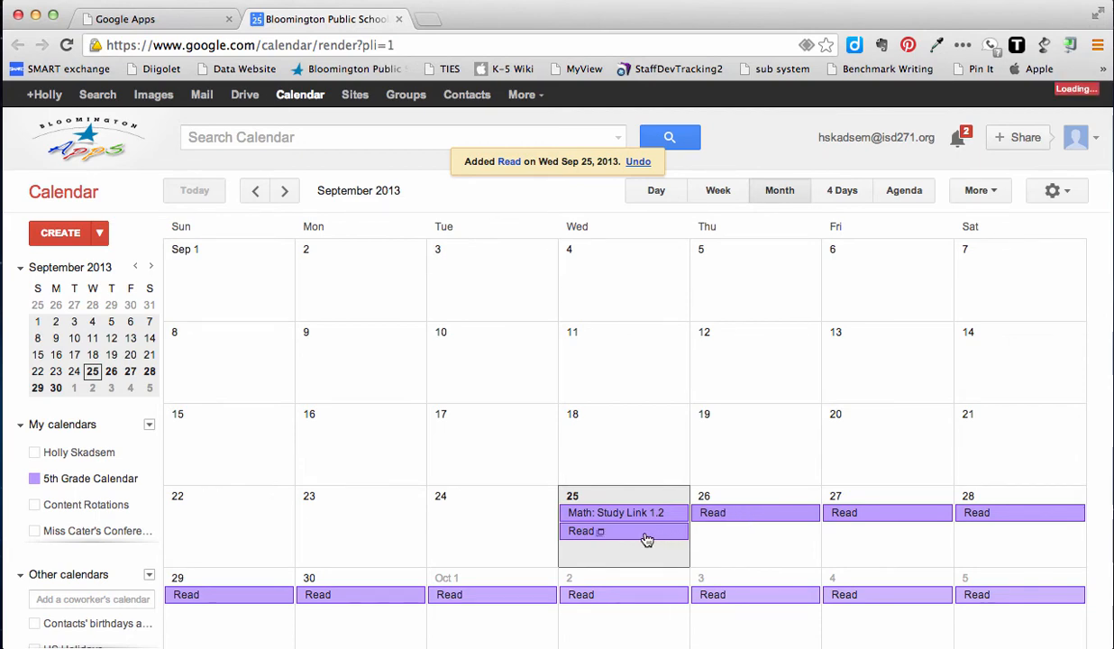
- Open the September 26 Read event for editing and upload Reading Record.pdf from the Desktop as its attachment
click(775, 521)
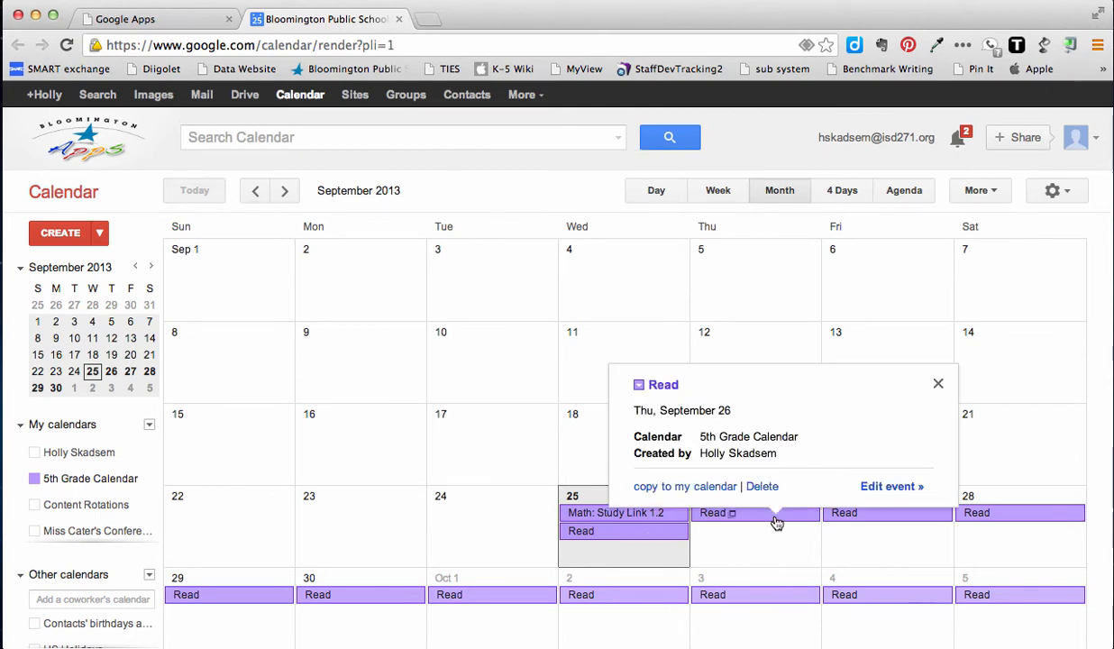
click(877, 491)
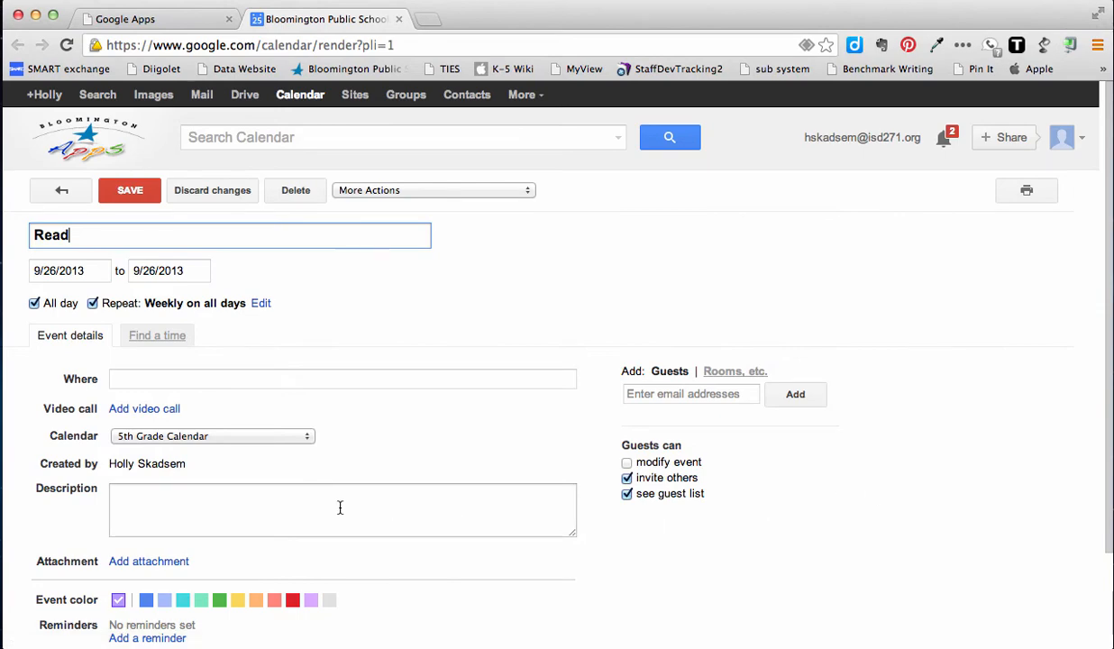
scroll(341, 510, down, 1)
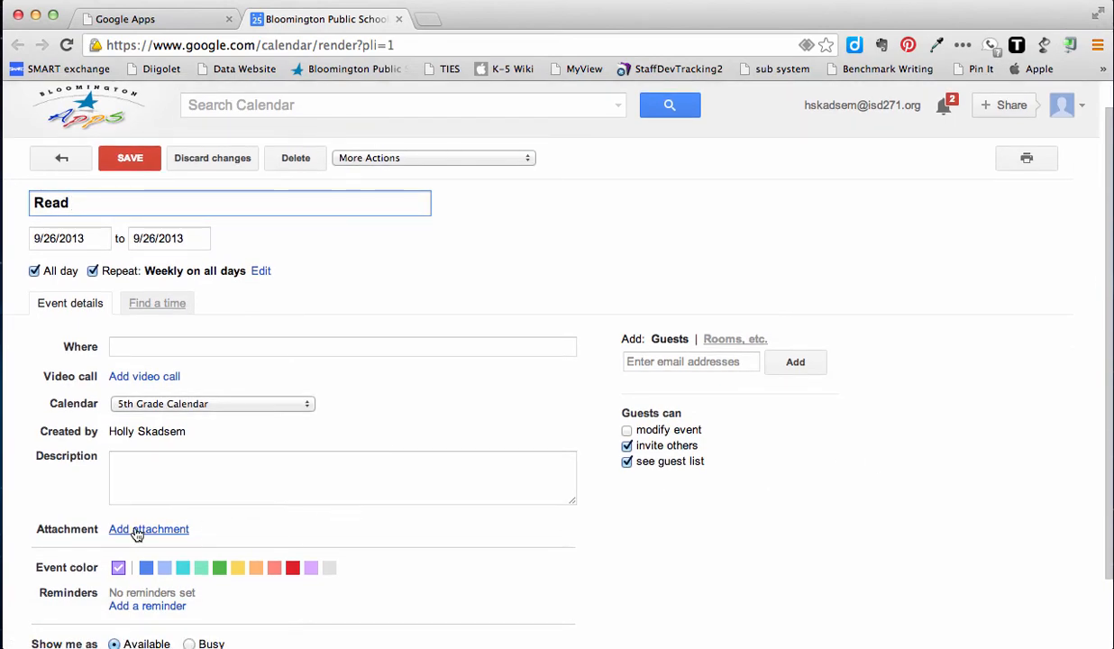
click(136, 530)
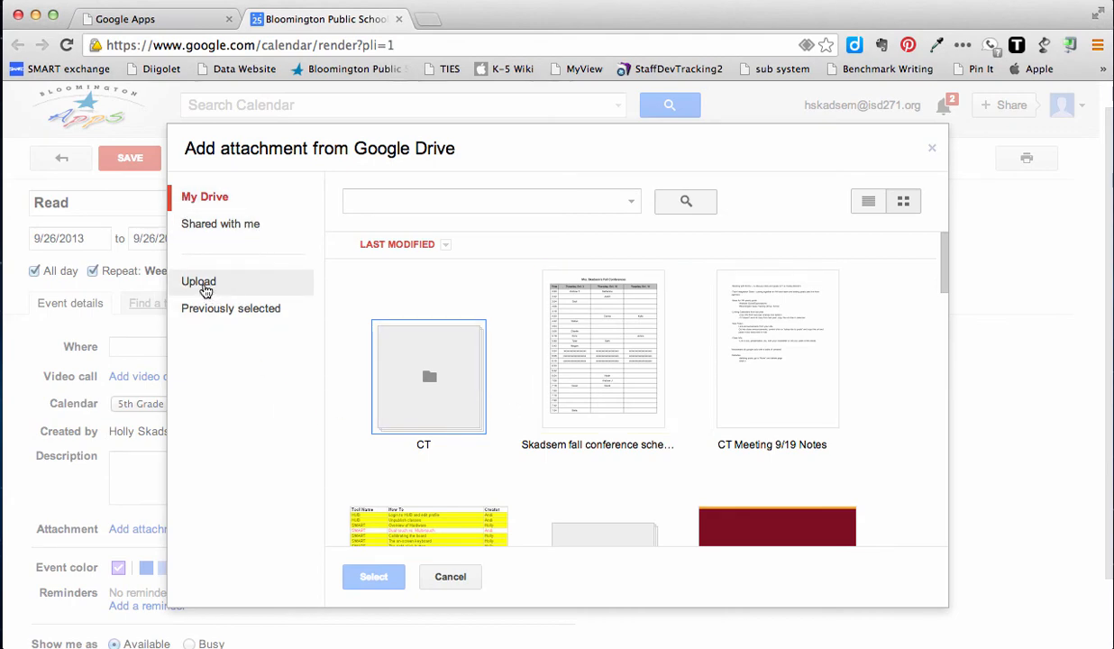
click(205, 285)
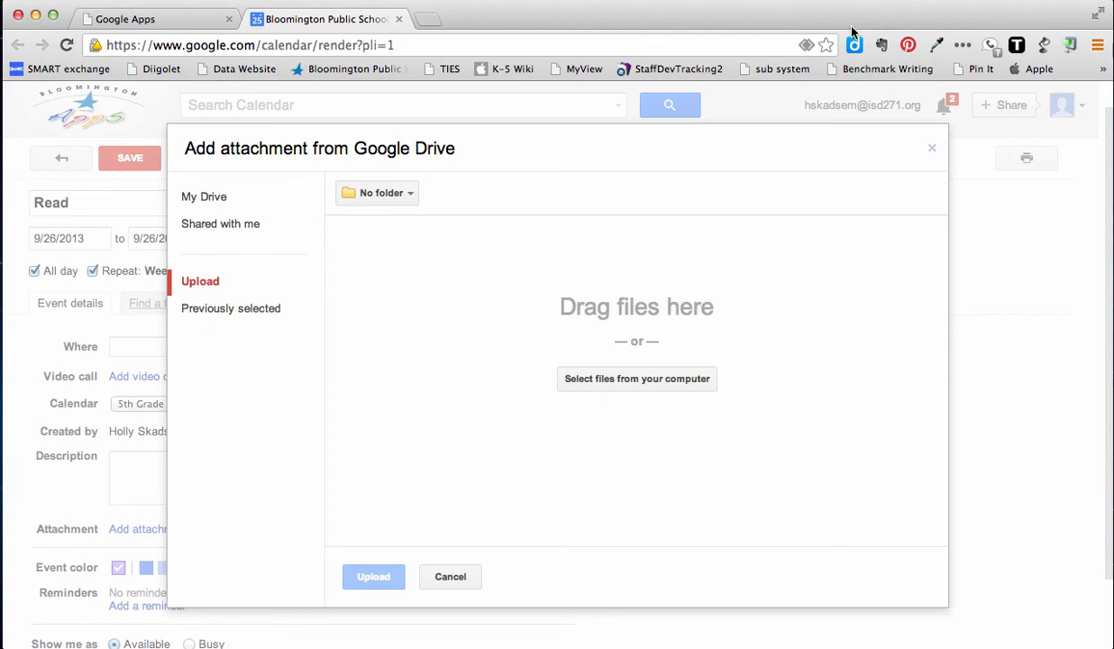
click(646, 386)
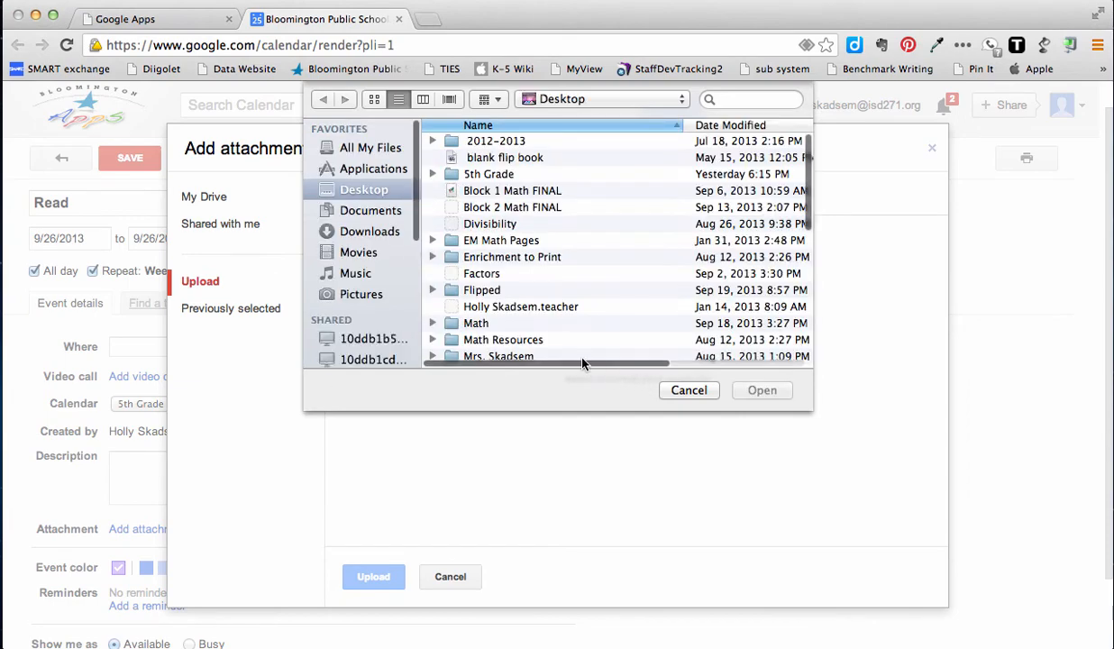
scroll(520, 273, down, 5)
scroll(520, 272, down, 1)
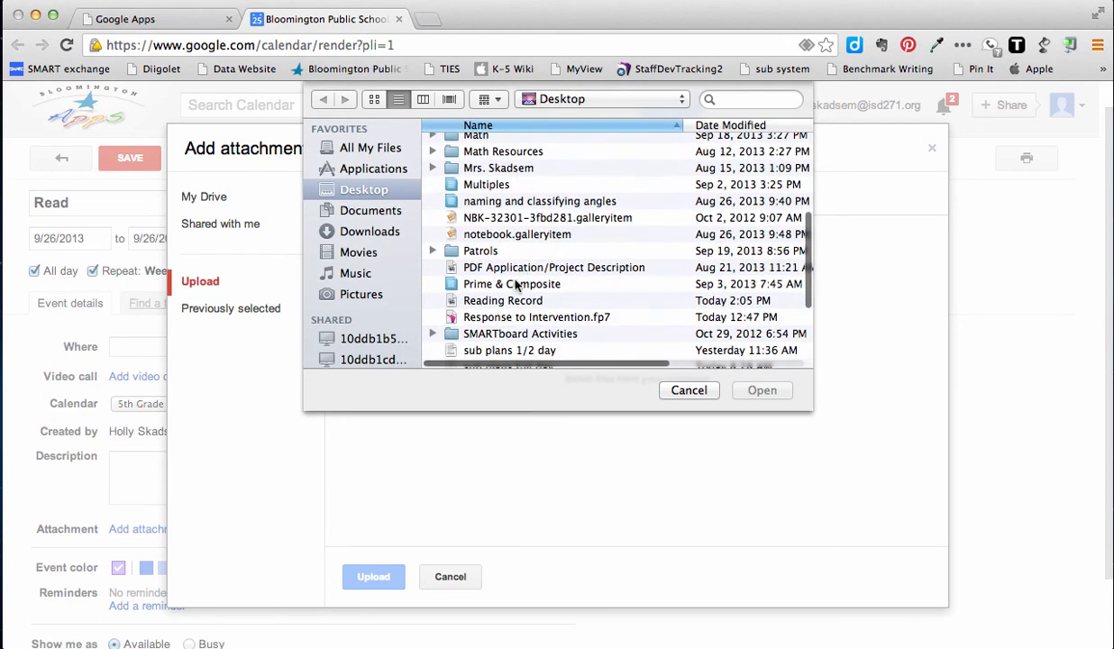
click(469, 300)
click(782, 396)
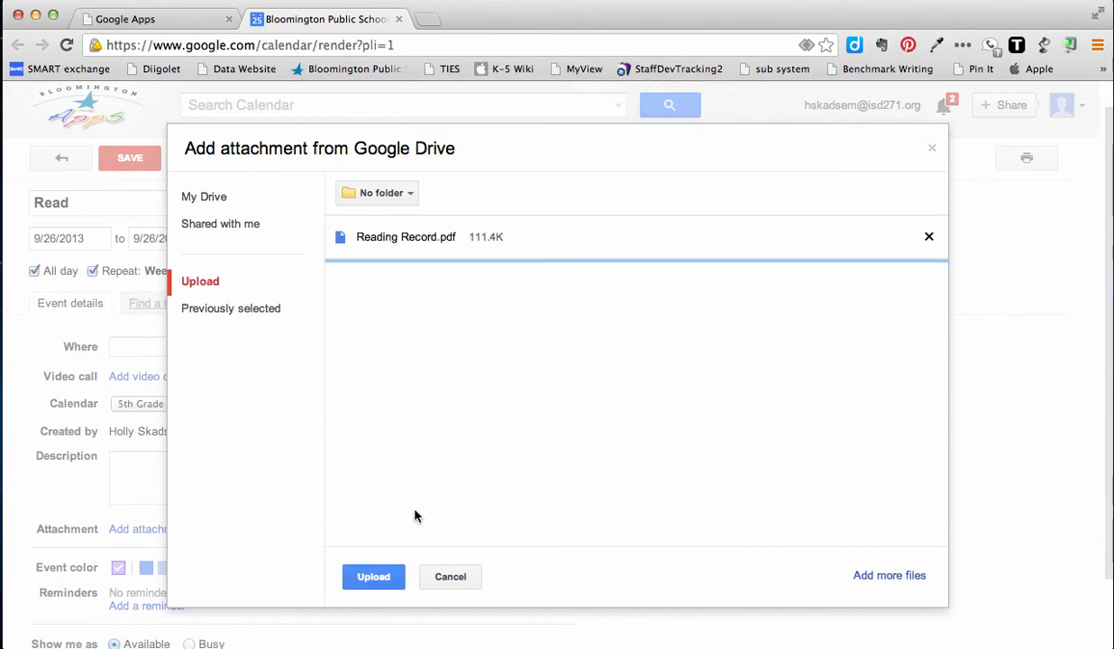
click(375, 581)
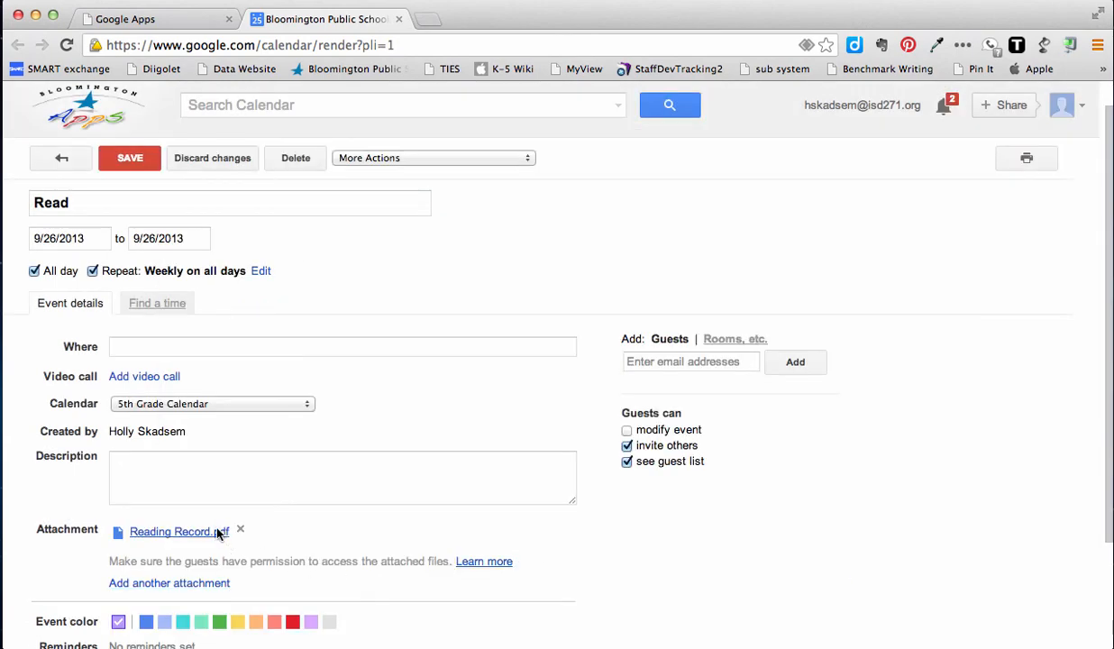
- Open the attached Reading Record.pdf and change its sharing visibility to Anyone with the link, with view access
click(155, 532)
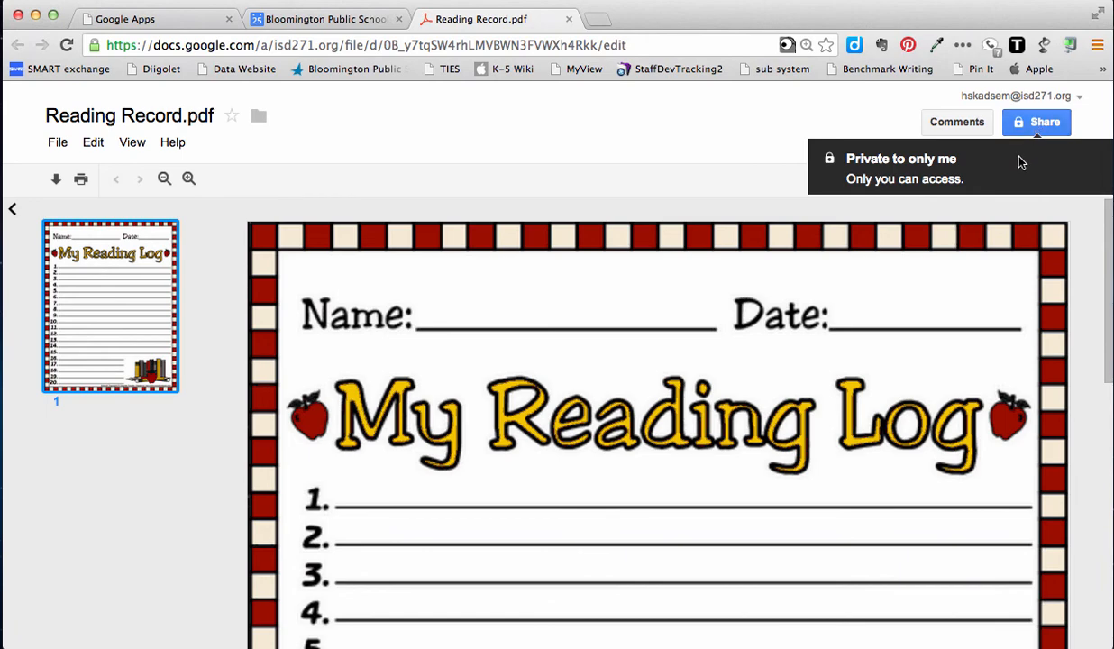
click(1033, 123)
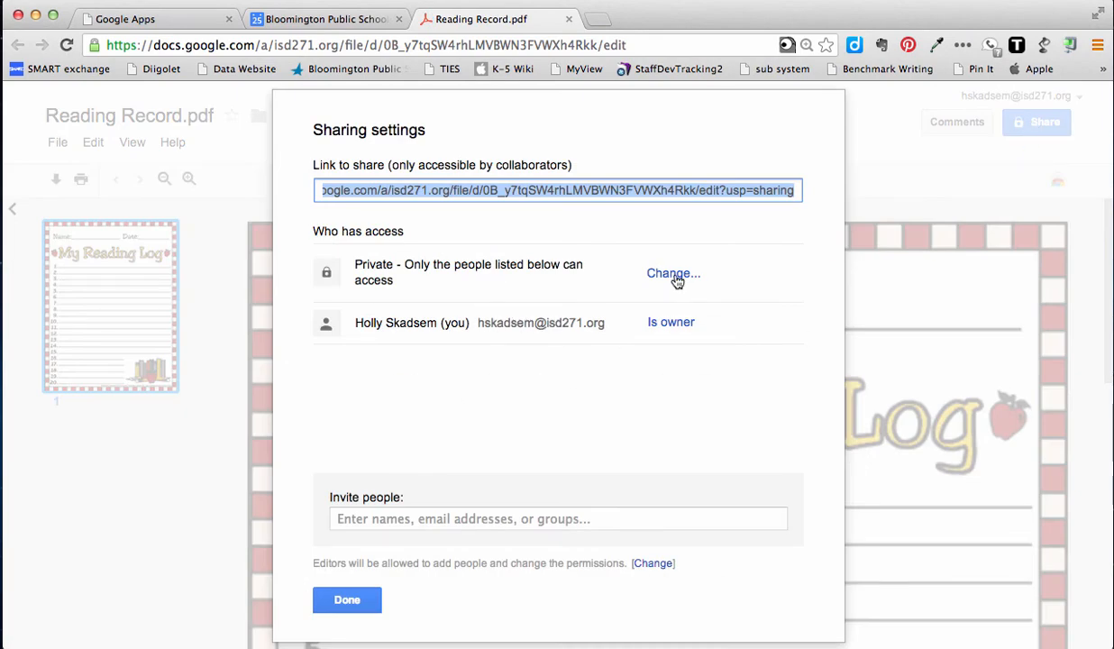
click(669, 274)
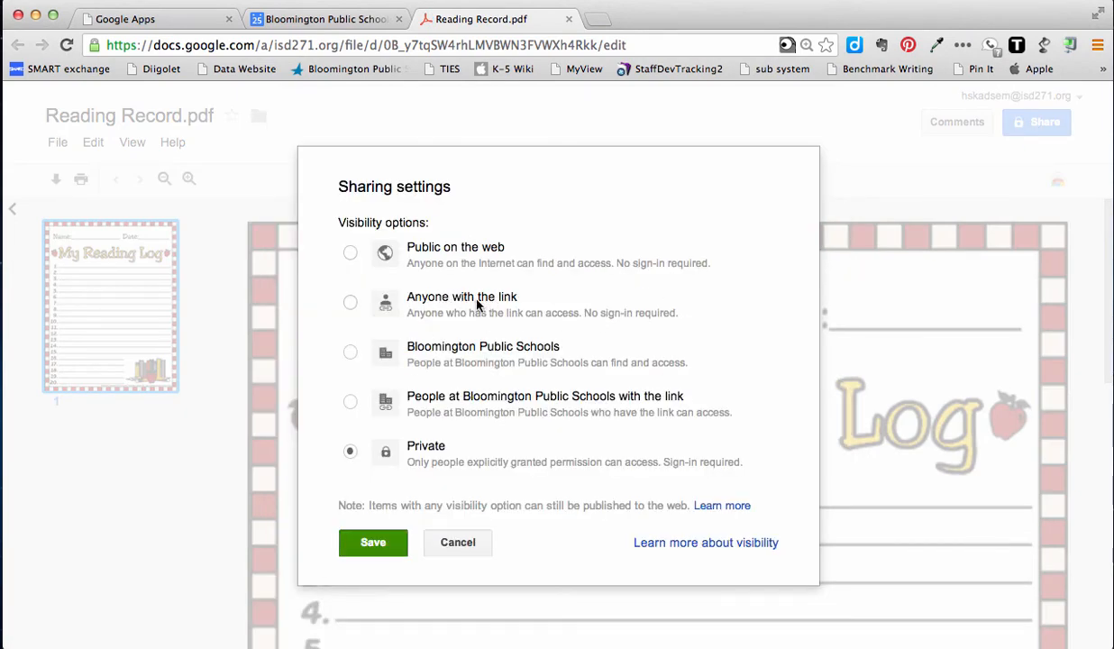
click(350, 302)
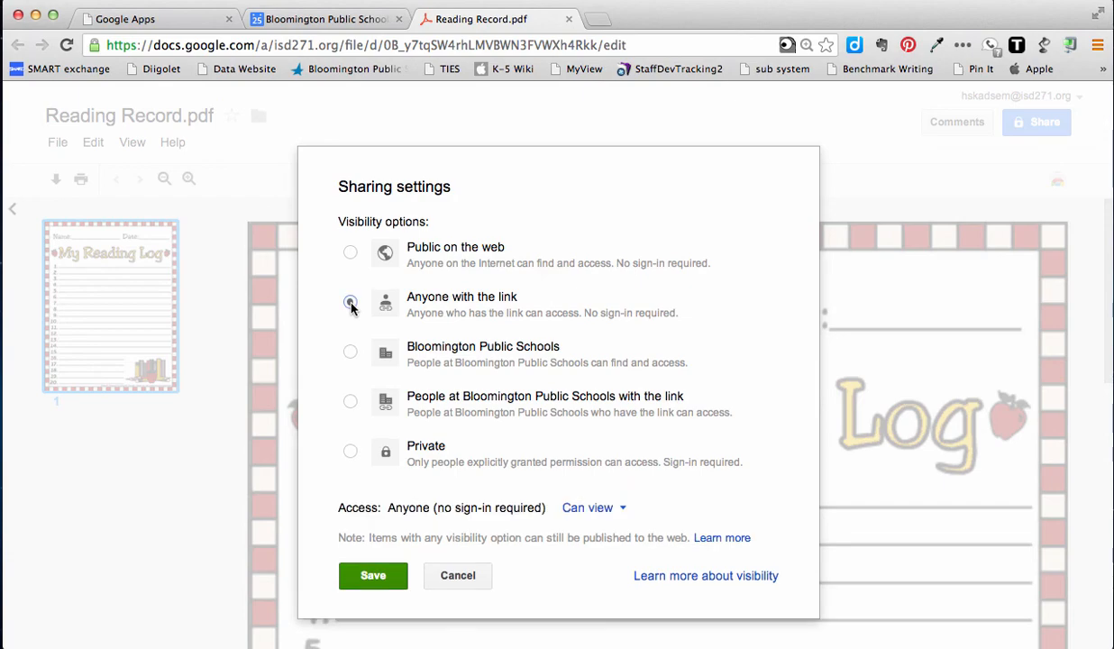
click(370, 575)
click(351, 599)
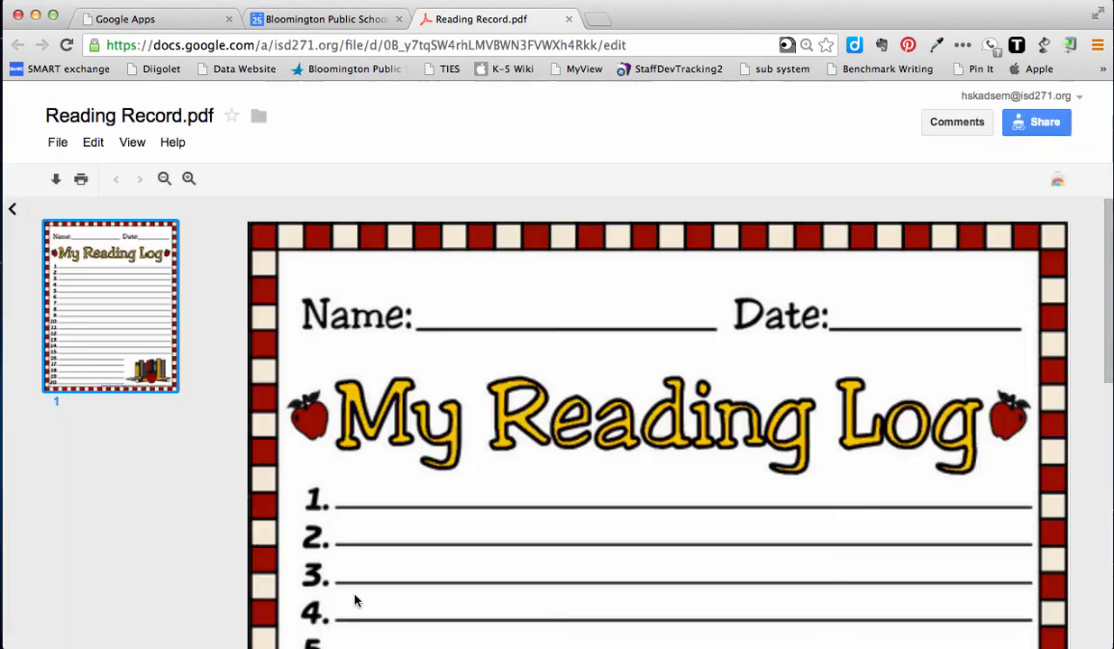
- Close the PDF and save the Read event's changes to this and all following events in the series
click(568, 19)
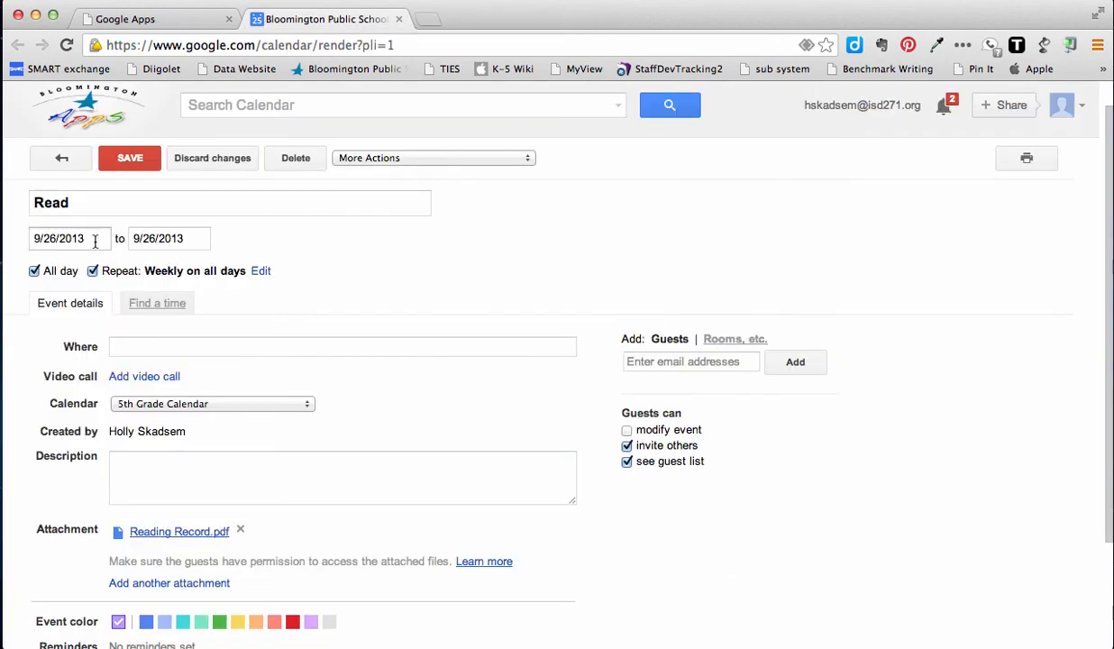
click(129, 155)
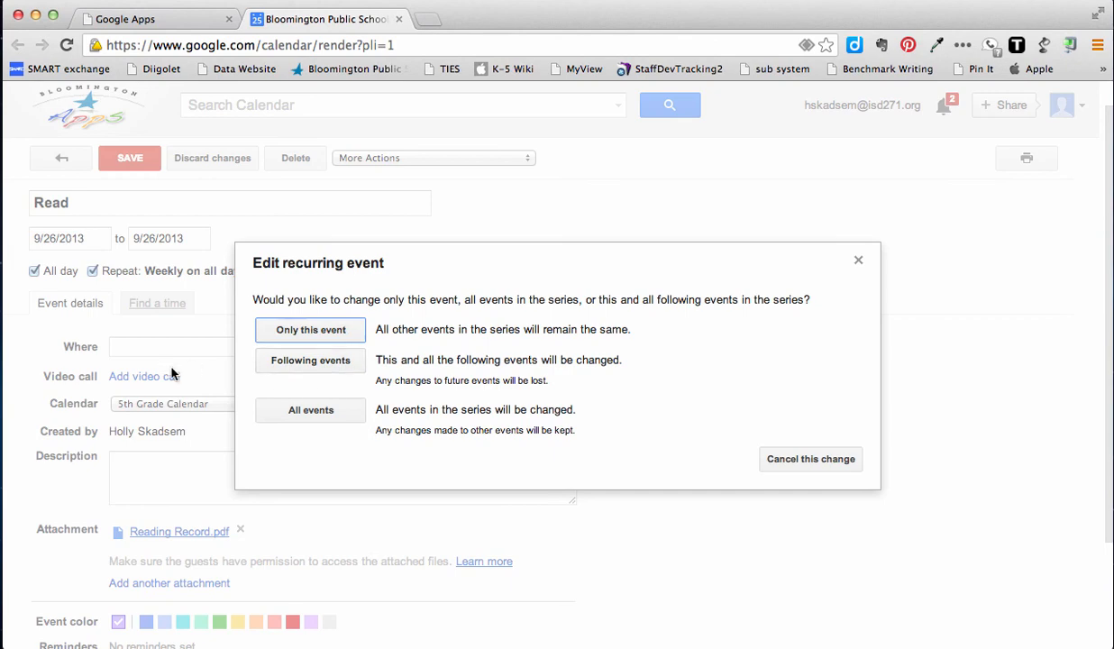
click(312, 365)
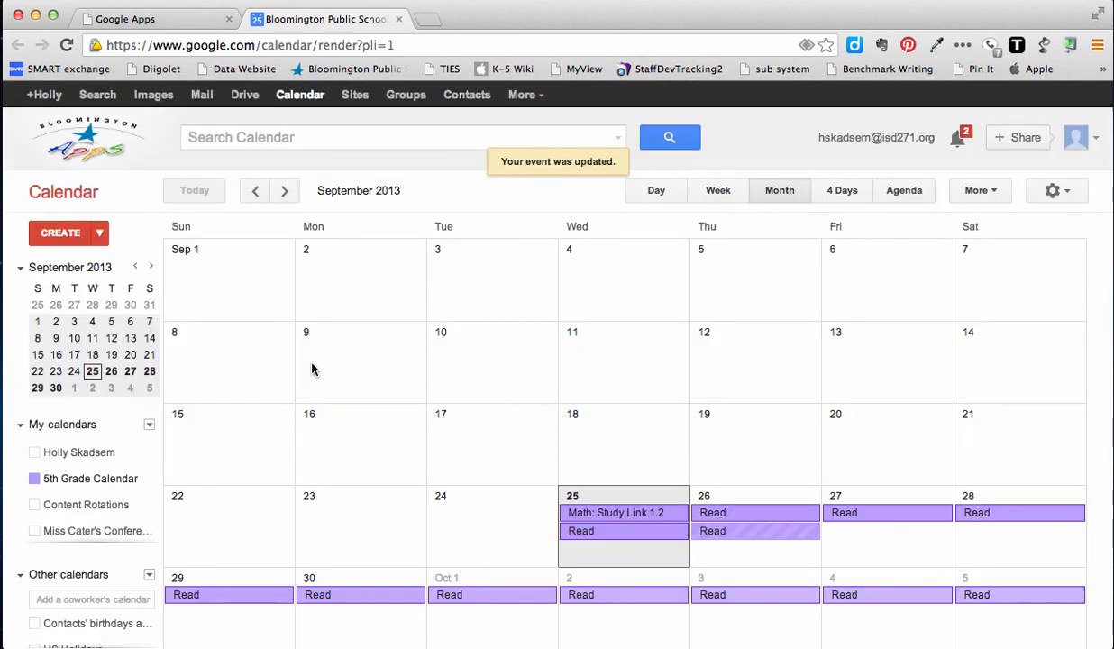
- Reopen the September 26 Read event, check that its Reading Record.pdf attachment opens, and return to the month view by saving
click(765, 518)
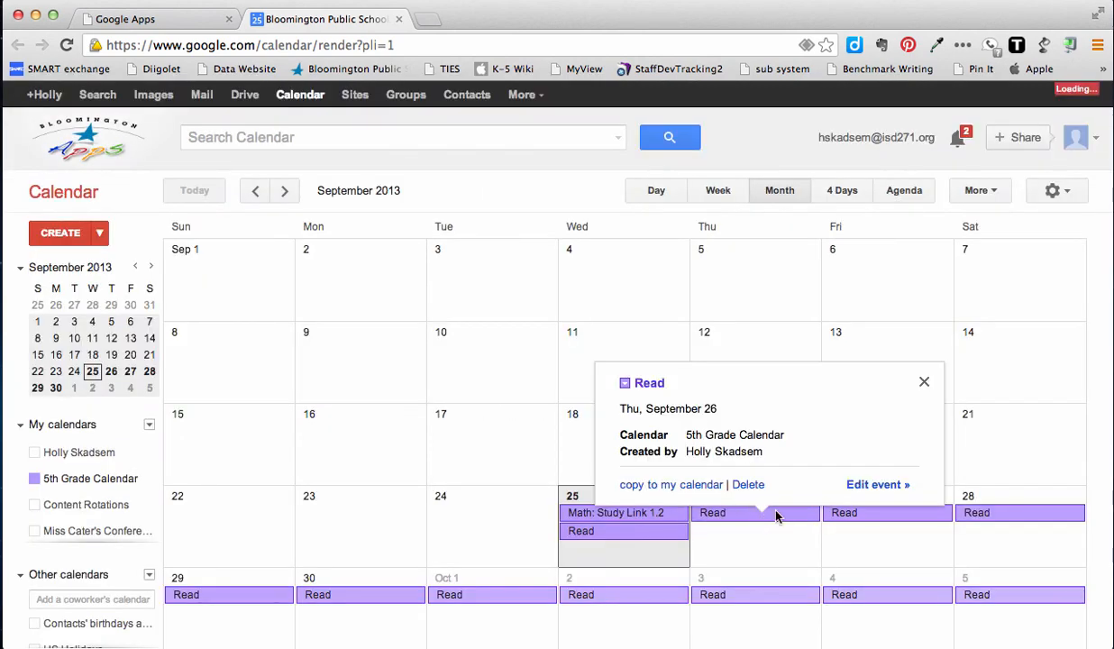
click(870, 486)
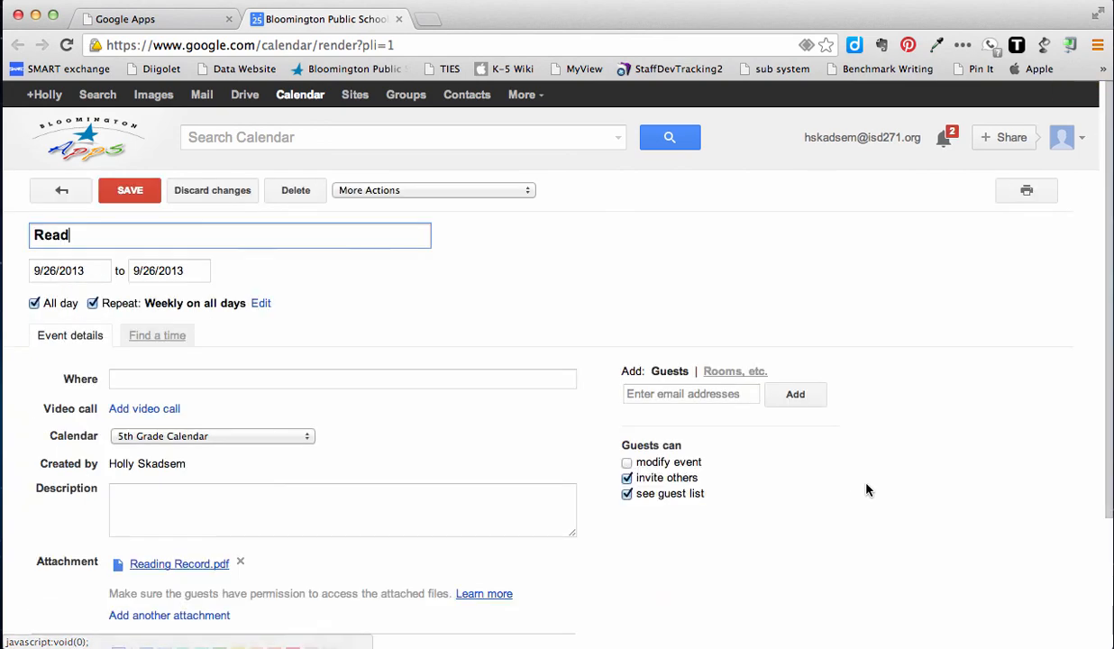
click(159, 565)
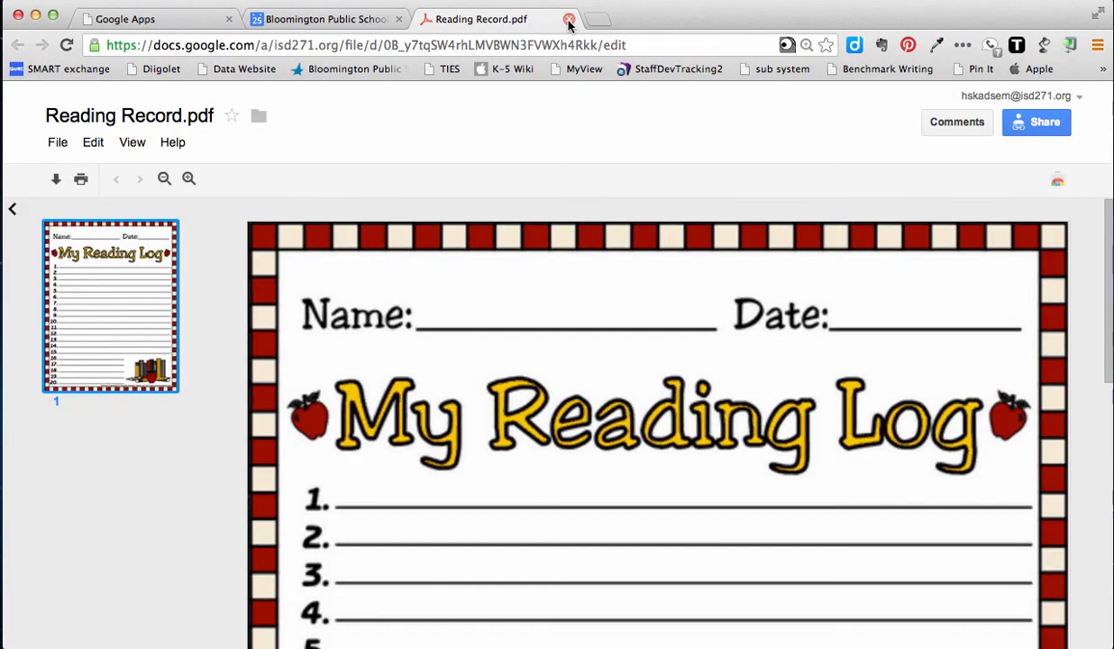
click(569, 19)
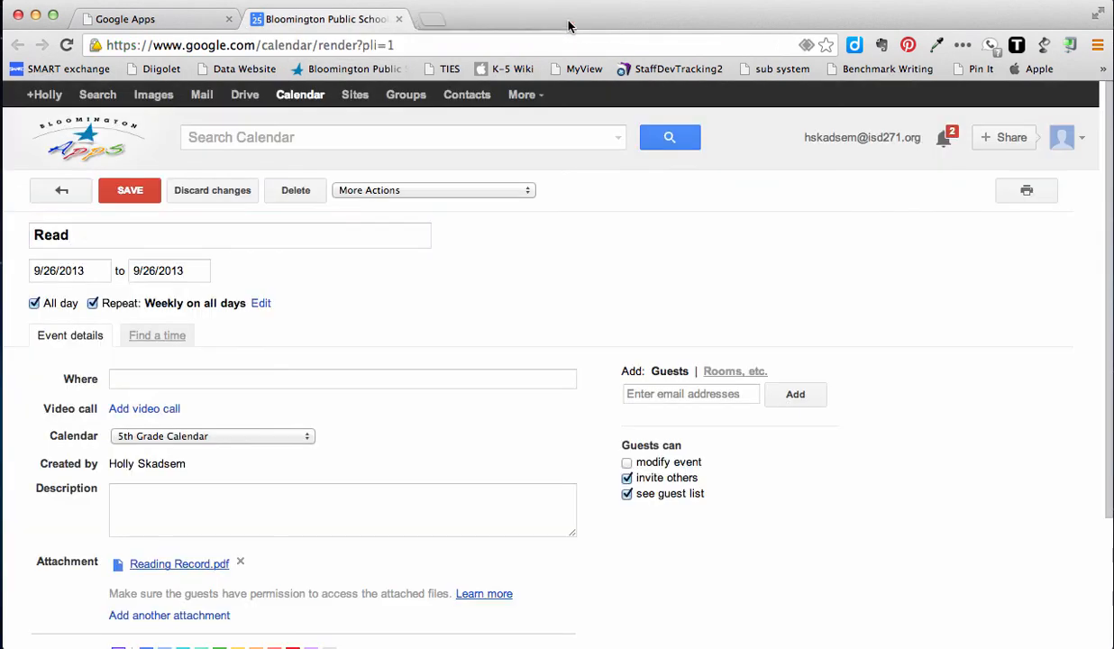
click(141, 190)
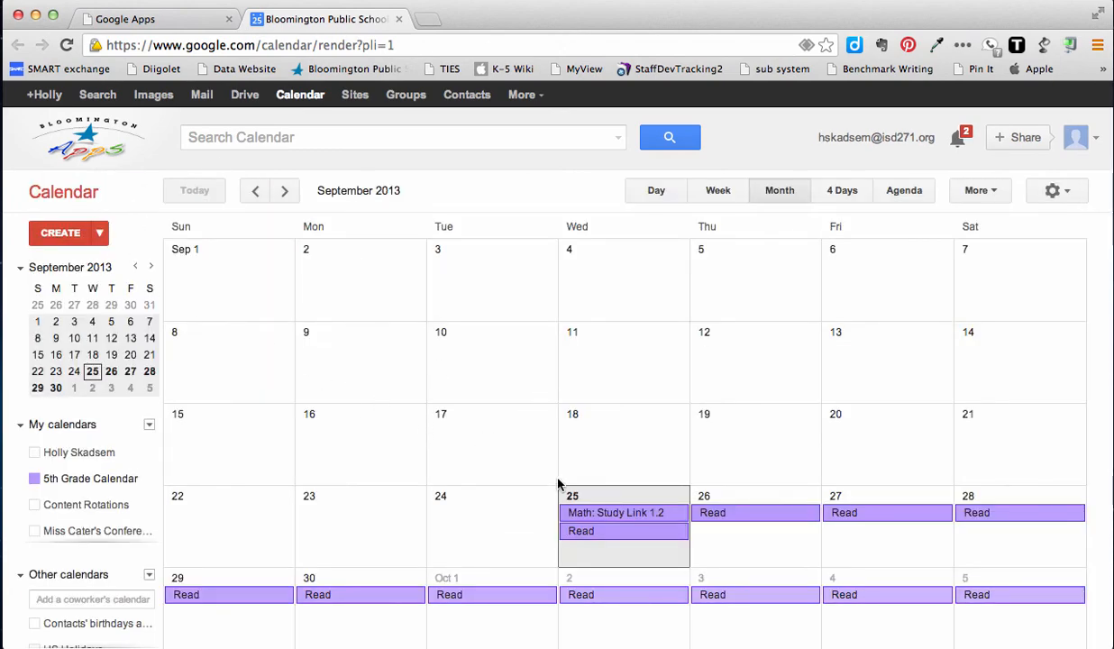
- Create an event titled "Museum Field Trip" on September 26 in the 5th Grade Calendar
click(753, 543)
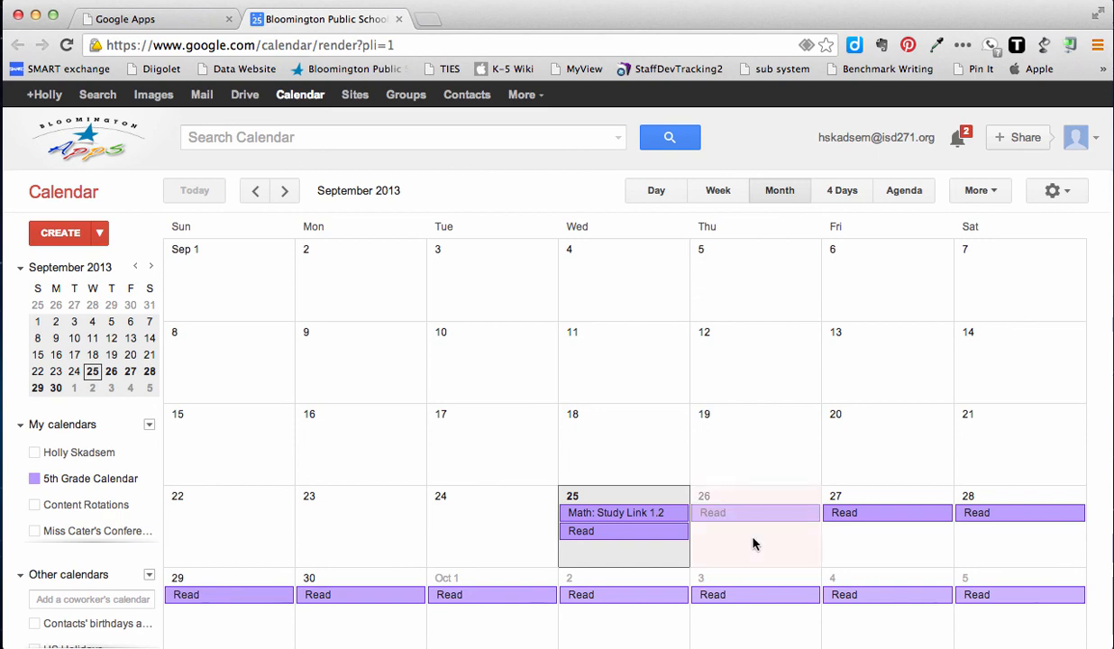
text(M)
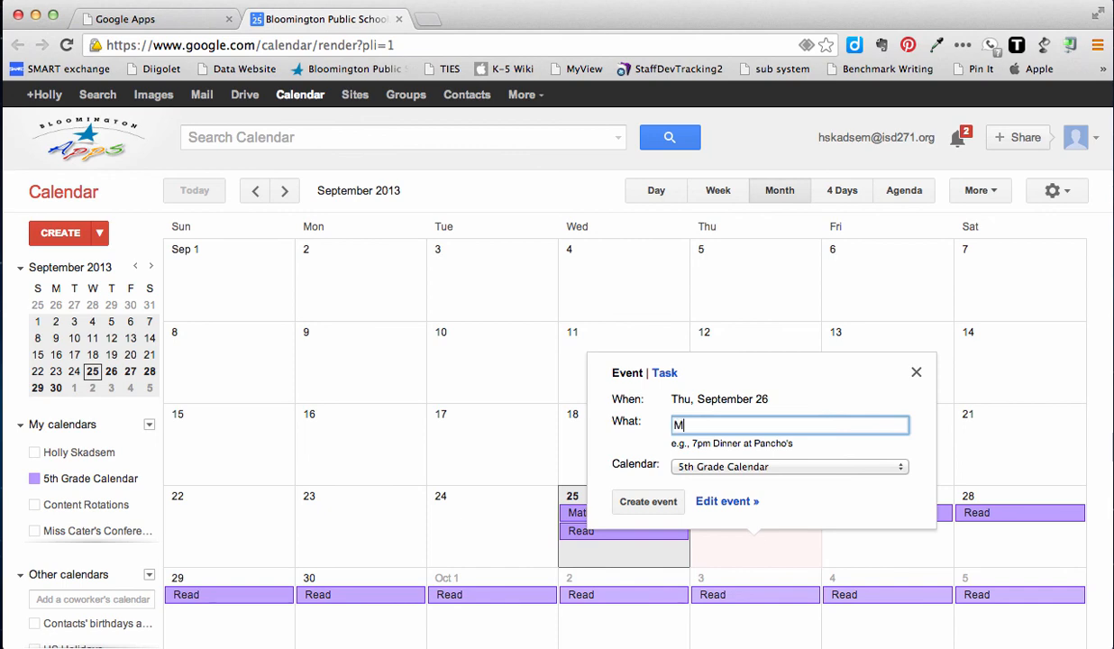
text(useum Field Trip)
key(Return)
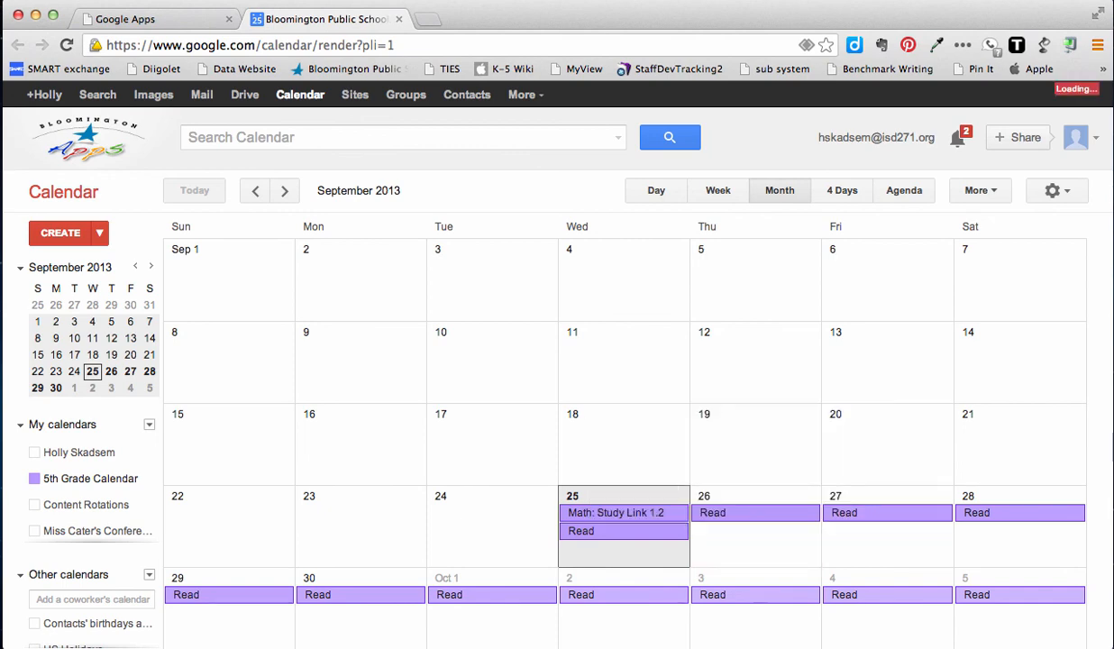